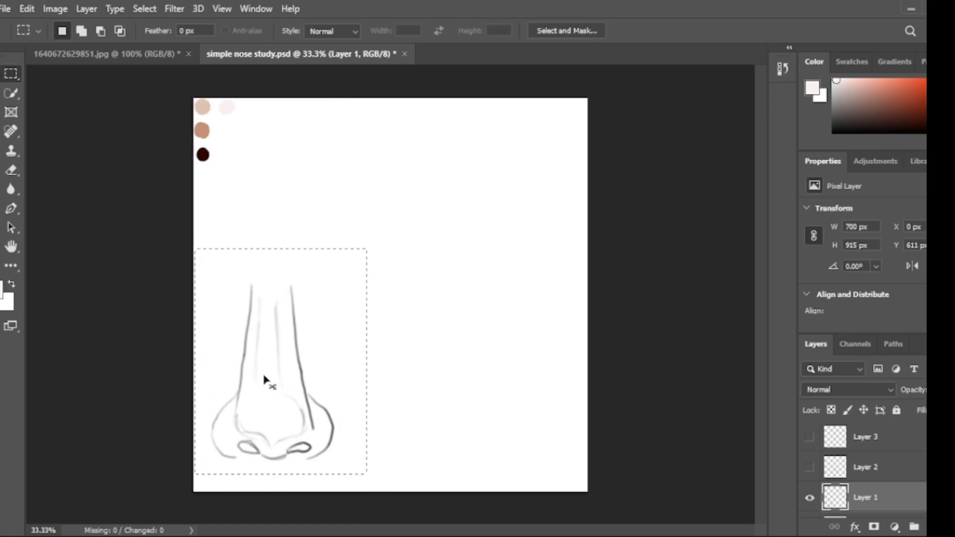
- Move the selected nose sketch onto its own layer at the canvas centre and scale it to about 112%
key(ctrl+x)
key(ctrl+v)
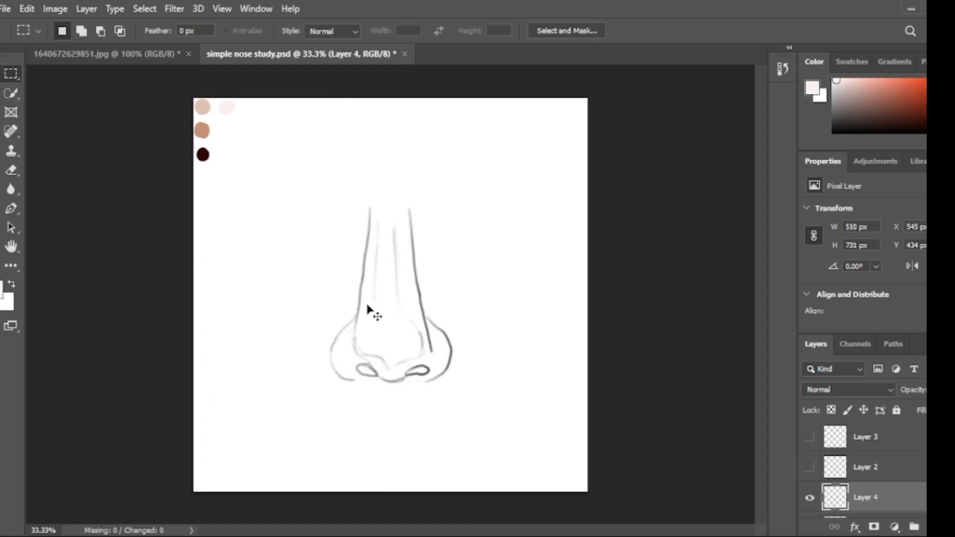
key(ctrl+t)
mouse_move(320, 197)
mouse_down()
mouse_move(305, 184)
mouse_move(319, 193)
mouse_up()
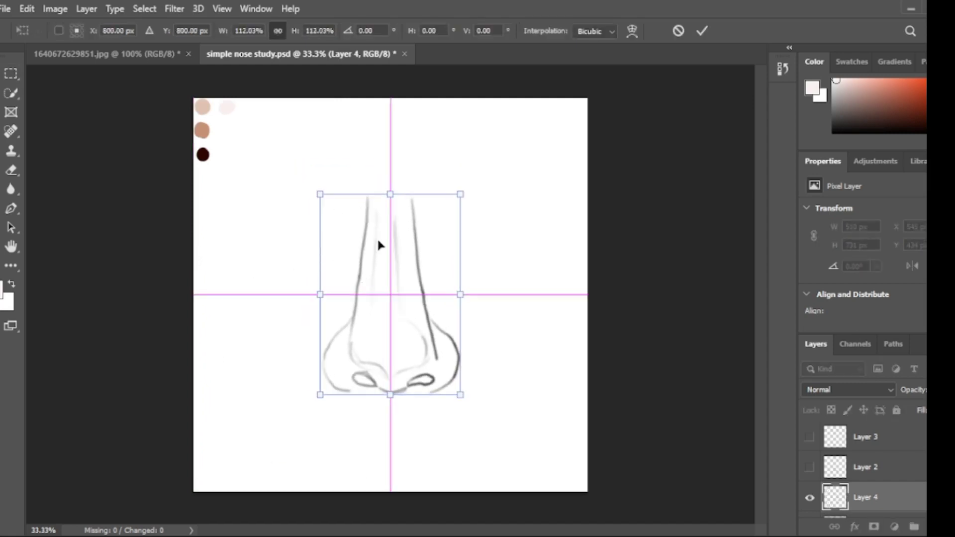
- On Layer 1 beneath the sketch, paint the nose bridge in the medium skin-tone swatch using a 42 px brush
scroll(903, 503, down, 3)
click(885, 482)
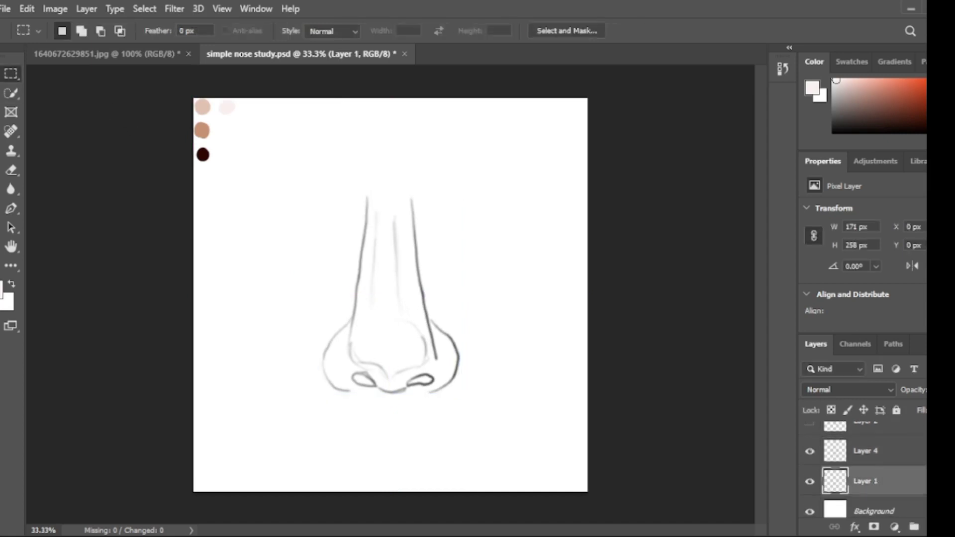
key(b)
key(i)
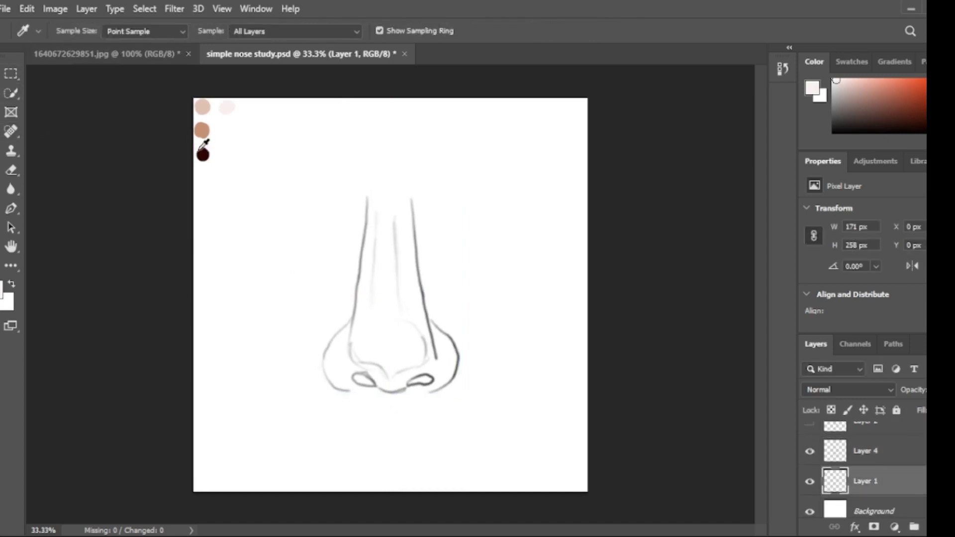
click(201, 131)
key(b)
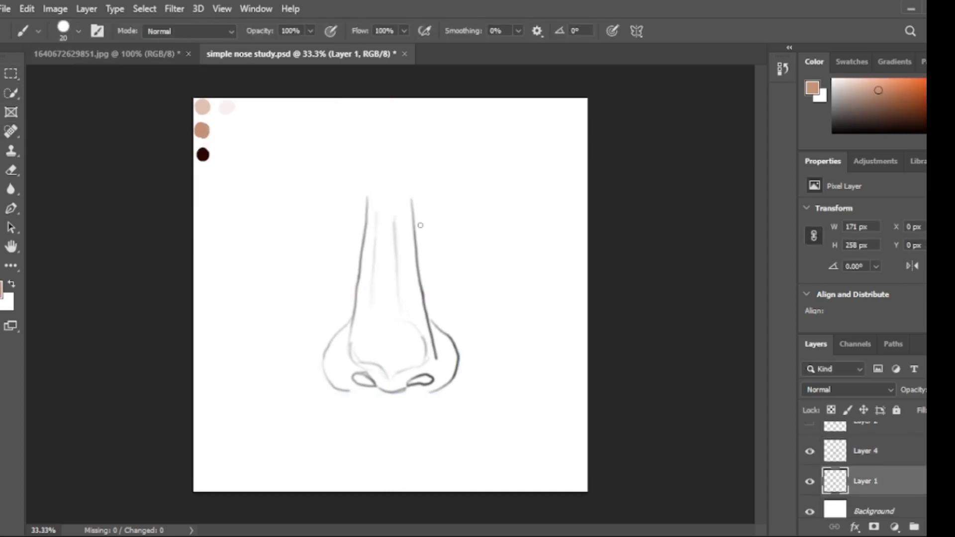
click(77, 37)
drag(376, 232, 376, 292)
mouse_move(384, 209)
mouse_down()
mouse_move(367, 282)
mouse_move(372, 220)
mouse_move(404, 201)
mouse_move(430, 349)
mouse_move(414, 368)
mouse_move(362, 292)
mouse_move(363, 360)
mouse_move(382, 377)
mouse_up()
drag(385, 220, 383, 348)
mouse_move(388, 211)
mouse_down()
mouse_move(394, 233)
mouse_move(397, 337)
mouse_move(408, 293)
mouse_up()
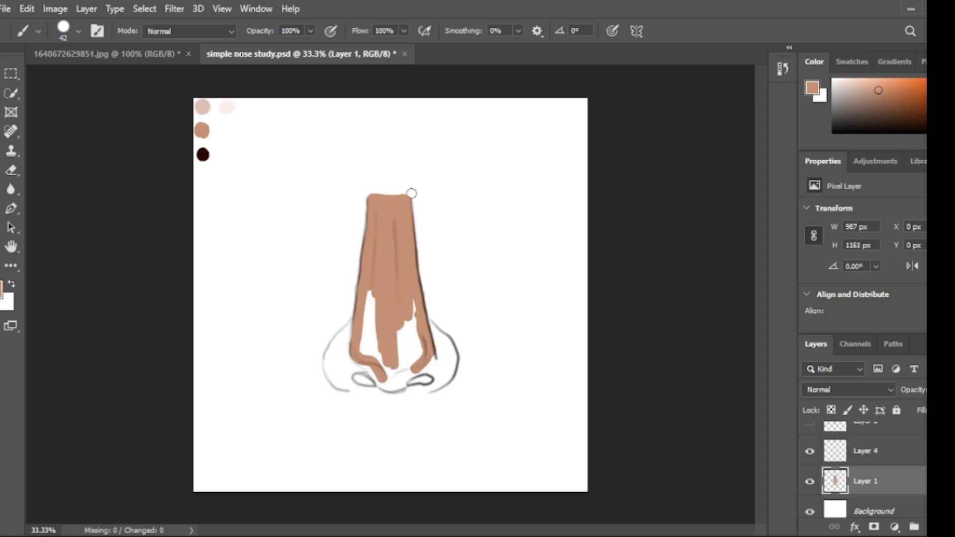
- Finish the base colour over the tip and both wings, and fill both nostrils with the dark maroon swatch
mouse_move(411, 194)
mouse_down()
mouse_move(414, 359)
mouse_move(409, 370)
mouse_move(406, 356)
mouse_move(369, 353)
mouse_move(367, 336)
mouse_move(359, 346)
mouse_move(380, 365)
mouse_up()
mouse_move(356, 324)
mouse_down()
mouse_move(326, 351)
mouse_move(334, 381)
mouse_move(344, 387)
mouse_move(343, 358)
mouse_move(355, 386)
mouse_move(442, 358)
mouse_move(428, 329)
mouse_move(447, 355)
mouse_move(450, 348)
mouse_move(450, 370)
mouse_move(422, 389)
mouse_move(451, 389)
mouse_up()
drag(343, 393, 378, 382)
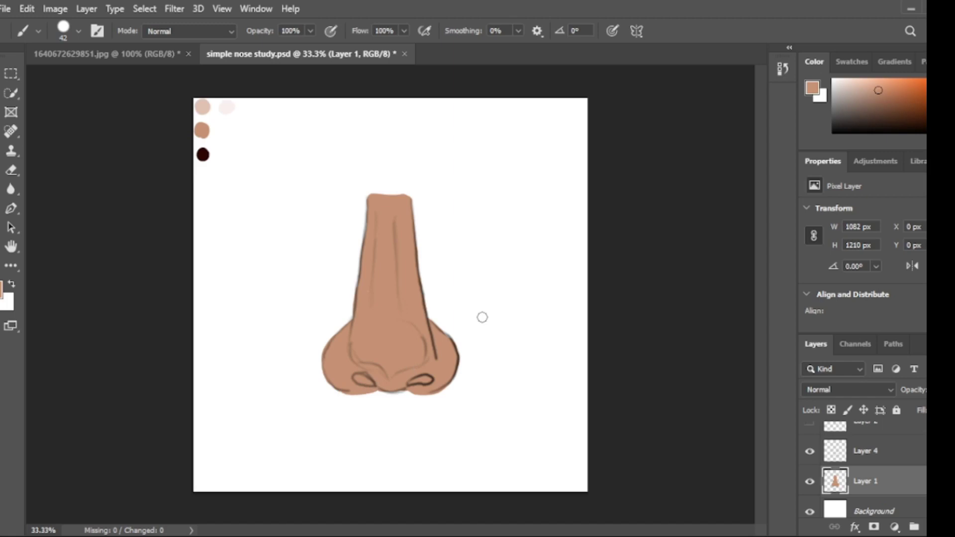
alt+click(203, 155)
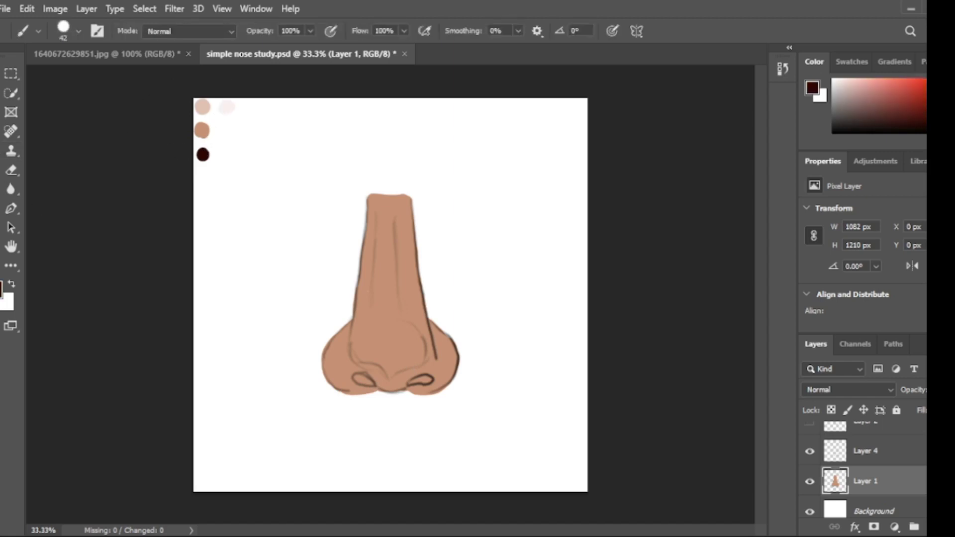
drag(360, 378, 425, 379)
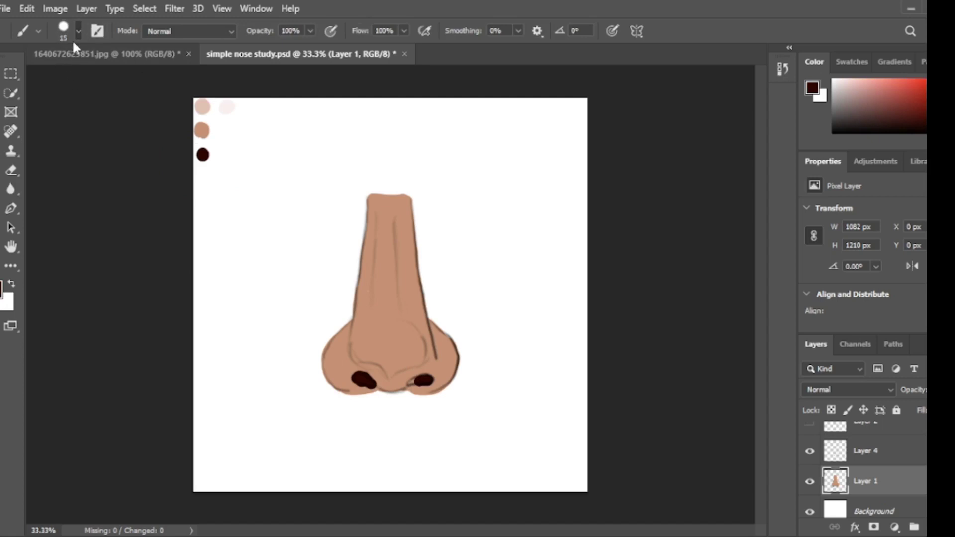
- Paint light skin-tone highlights on both wings, the tip and down the bridge with a 26 px brush
alt+click(202, 106)
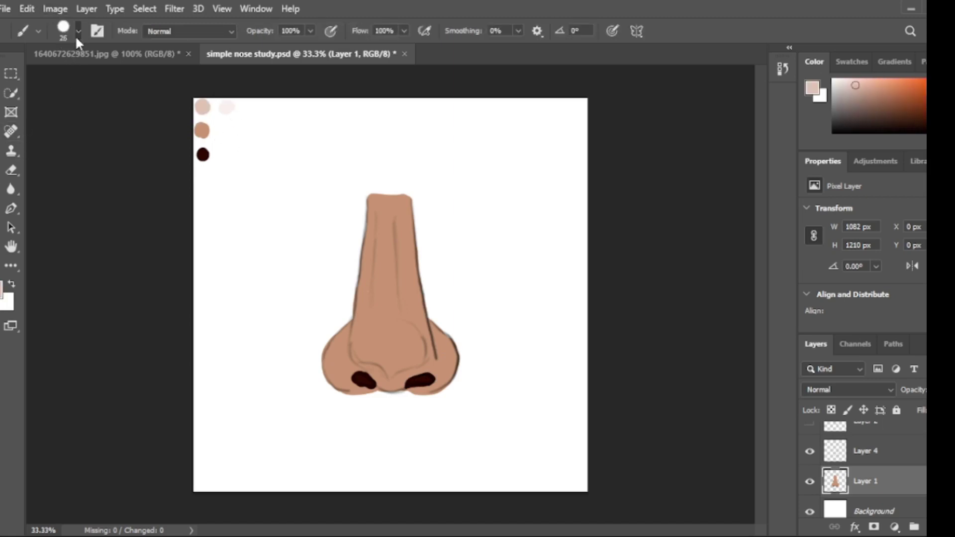
drag(337, 352, 339, 379)
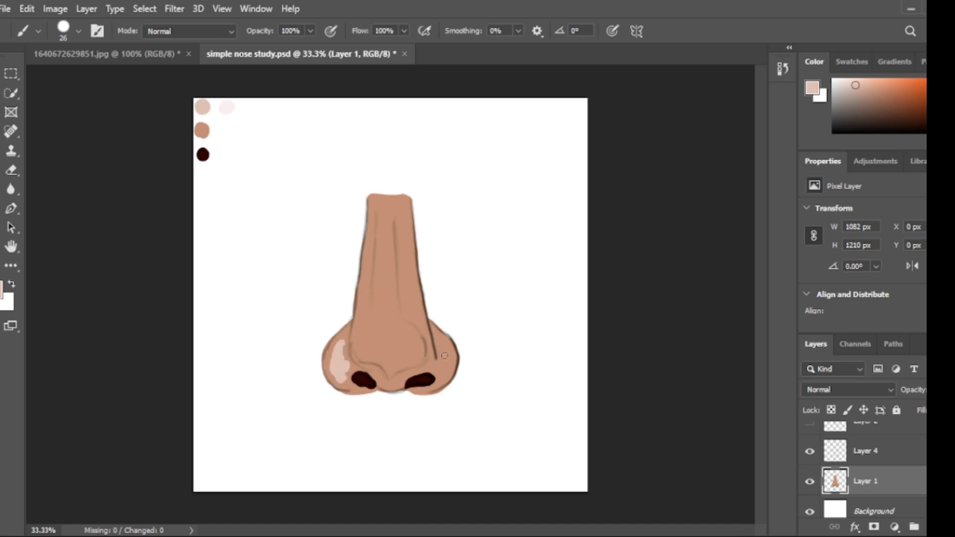
drag(438, 364, 446, 354)
mouse_move(396, 335)
mouse_down()
mouse_move(378, 343)
mouse_move(407, 338)
mouse_move(394, 369)
mouse_up()
drag(381, 216, 368, 274)
drag(382, 221, 370, 317)
mouse_move(393, 212)
mouse_down()
mouse_move(375, 292)
mouse_move(395, 284)
mouse_move(398, 325)
mouse_up()
drag(387, 221, 395, 311)
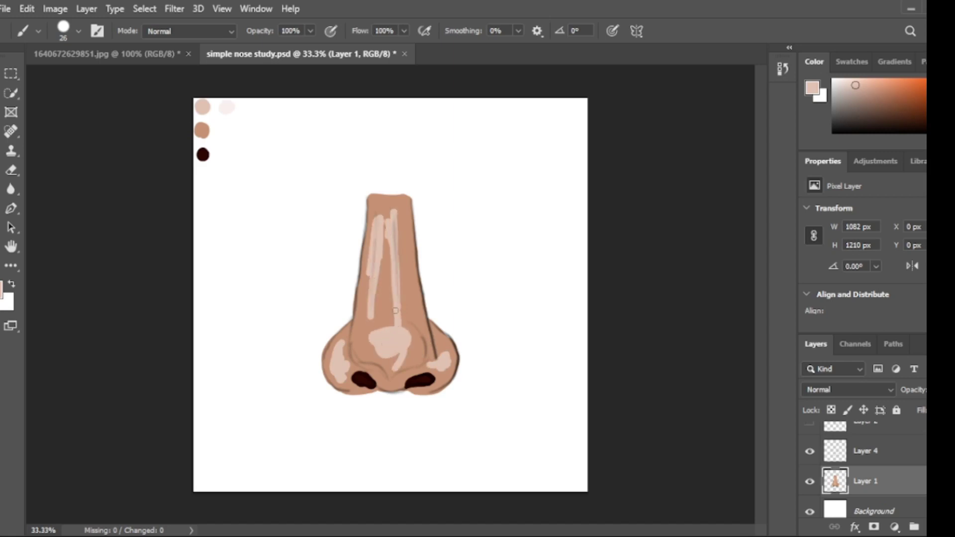
- Add a new layer above the sketch layer and set up a soft 37 px brush at 47% opacity
click(895, 453)
key(ctrl+shift+alt+n)
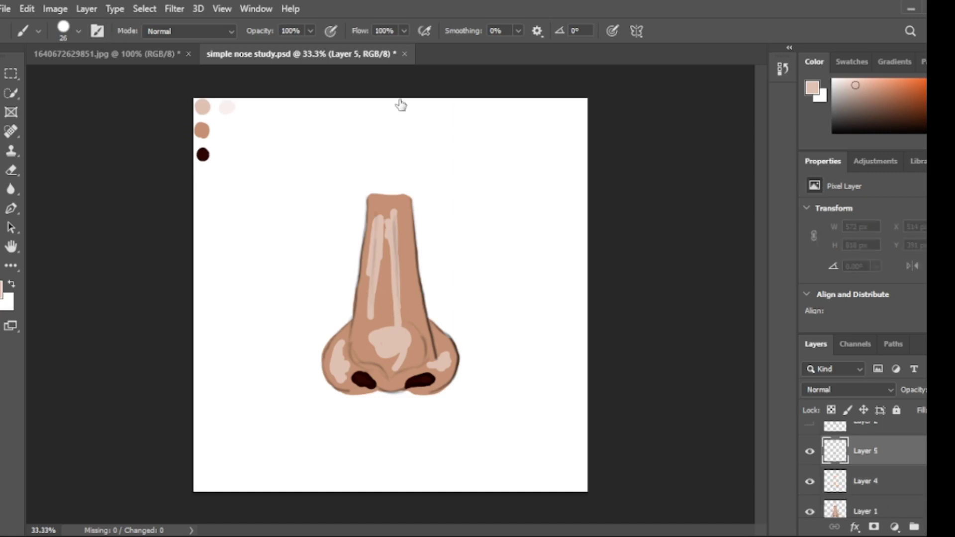
key(shift+bracketleft)
key(shift+bracketleft)
key(shift+bracketleft)
key(shift+bracketleft)
key(i)
key(b)
click(311, 33)
drag(298, 52, 275, 52)
- Blend the light skin tone softly over the bridge, tip and both wings on the new layer
drag(382, 203, 371, 266)
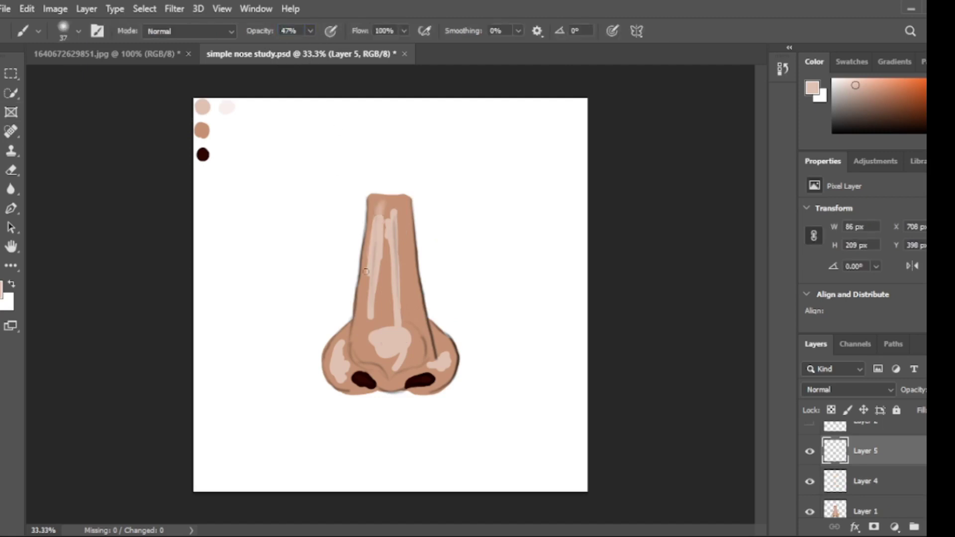
mouse_move(372, 224)
mouse_down()
mouse_move(372, 275)
mouse_move(386, 212)
mouse_move(383, 311)
mouse_move(365, 333)
mouse_move(375, 252)
mouse_move(385, 293)
mouse_up()
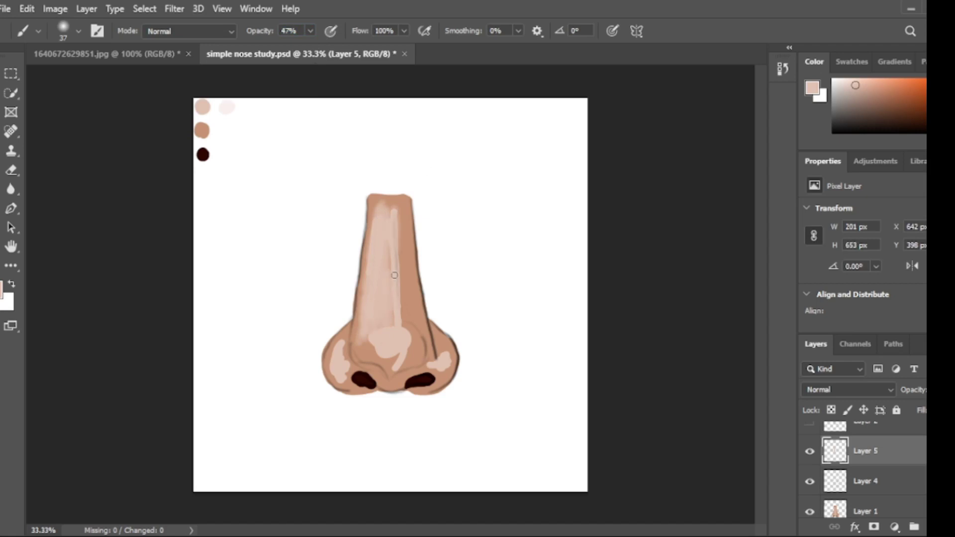
drag(396, 213, 404, 332)
mouse_move(402, 231)
mouse_down()
mouse_move(391, 277)
mouse_move(403, 297)
mouse_move(404, 261)
mouse_move(426, 219)
mouse_move(388, 372)
mouse_move(389, 351)
mouse_move(375, 341)
mouse_move(383, 360)
mouse_move(414, 353)
mouse_move(403, 364)
mouse_move(411, 349)
mouse_move(385, 341)
mouse_move(388, 361)
mouse_move(367, 345)
mouse_move(395, 356)
mouse_move(387, 343)
mouse_move(341, 342)
mouse_move(330, 363)
mouse_move(342, 351)
mouse_move(340, 376)
mouse_move(347, 343)
mouse_move(352, 368)
mouse_move(377, 392)
mouse_move(371, 356)
mouse_move(358, 380)
mouse_up()
mouse_move(445, 361)
mouse_down()
mouse_move(433, 338)
mouse_move(445, 346)
mouse_move(442, 377)
mouse_move(441, 358)
mouse_move(432, 354)
mouse_move(425, 374)
mouse_up()
- Shade both sides of the nose bridge in brown with a soft 55 px brush at 17% opacity
alt+click(201, 131)
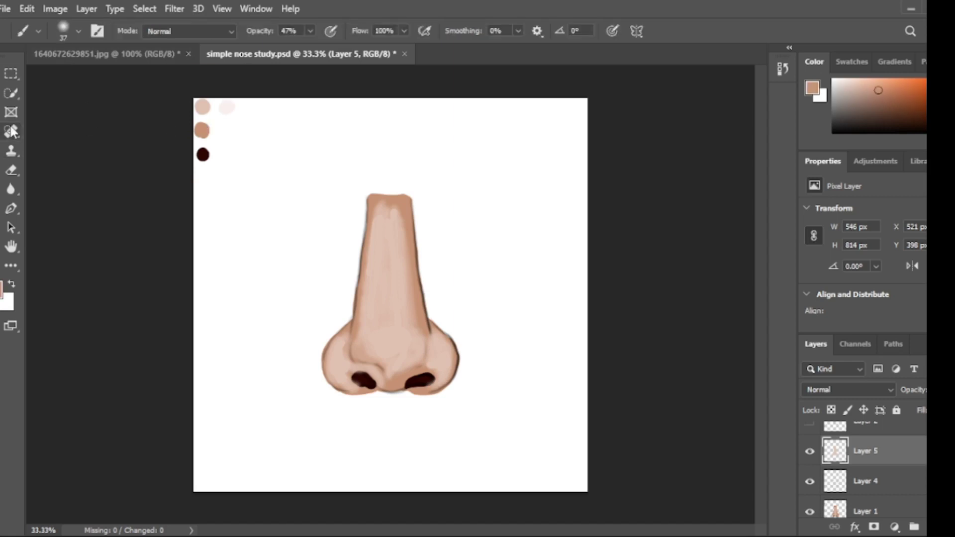
mouse_move(373, 197)
mouse_down()
mouse_move(358, 354)
mouse_move(377, 293)
mouse_up()
click(309, 30)
click(302, 39)
click(78, 31)
click(78, 55)
mouse_move(381, 193)
mouse_down()
mouse_move(373, 348)
mouse_move(405, 291)
mouse_move(422, 360)
mouse_up()
mouse_move(410, 310)
mouse_down()
mouse_move(406, 364)
mouse_move(422, 345)
mouse_move(403, 376)
mouse_up()
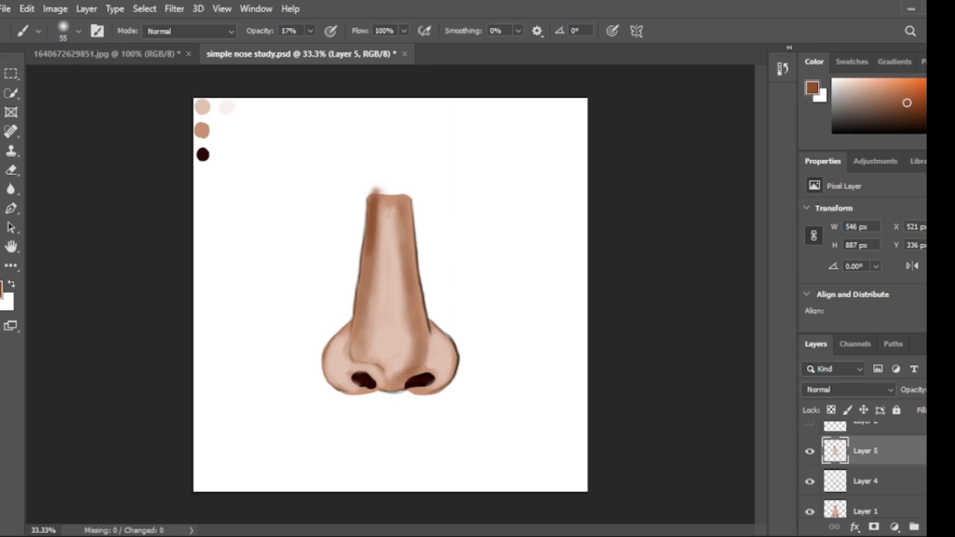
- Deepen the brown shading around both lower sides of the nose tip
drag(408, 344, 401, 373)
mouse_move(363, 317)
mouse_down()
mouse_move(360, 363)
mouse_move(389, 380)
mouse_up()
drag(367, 349, 382, 376)
mouse_move(362, 348)
mouse_down()
mouse_move(387, 383)
mouse_move(374, 354)
mouse_up()
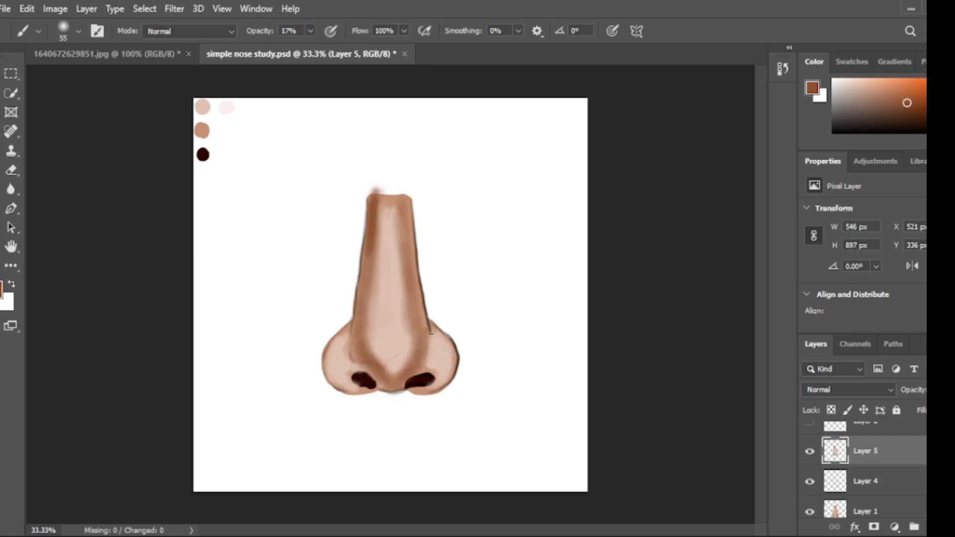
- Shade the outer edges of both wings in brown and darken the nostrils and underside with the dark maroon swatch
mouse_move(431, 330)
mouse_down()
mouse_move(449, 355)
mouse_move(449, 379)
mouse_move(432, 386)
mouse_up()
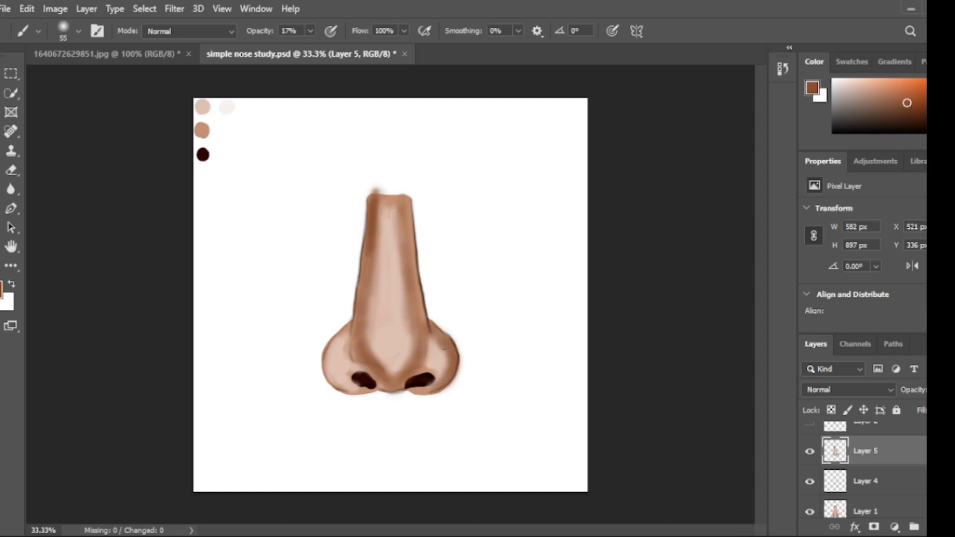
mouse_move(336, 329)
mouse_down()
mouse_move(322, 383)
mouse_move(348, 396)
mouse_move(362, 361)
mouse_move(378, 388)
mouse_move(410, 390)
mouse_move(370, 393)
mouse_move(405, 389)
mouse_move(362, 383)
mouse_move(375, 392)
mouse_move(432, 376)
mouse_move(390, 383)
mouse_move(400, 388)
mouse_move(362, 375)
mouse_move(406, 393)
mouse_up()
alt+click(202, 155)
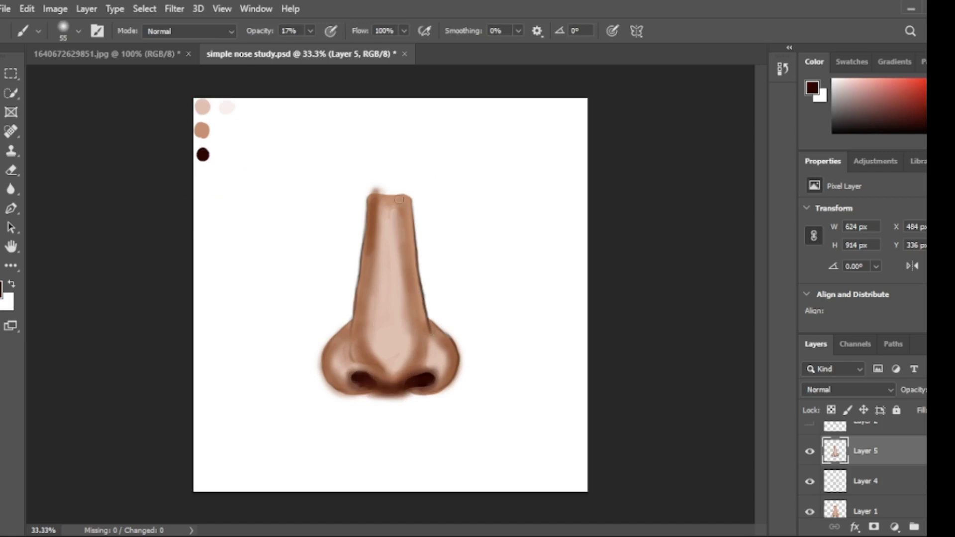
- Paint brown sampled from the bridge's shaded side over the outlines and the edges of the bridge highlight
alt+click(411, 267)
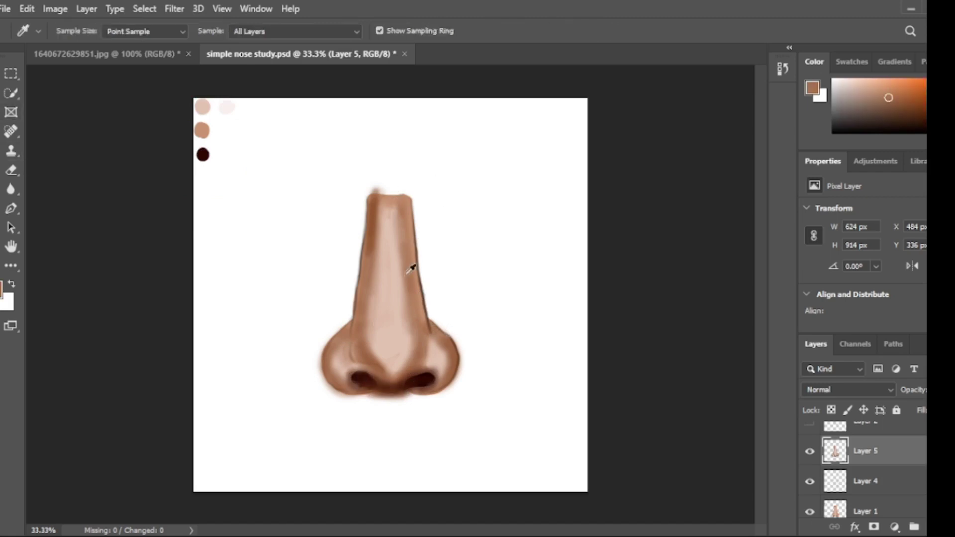
drag(419, 319, 415, 264)
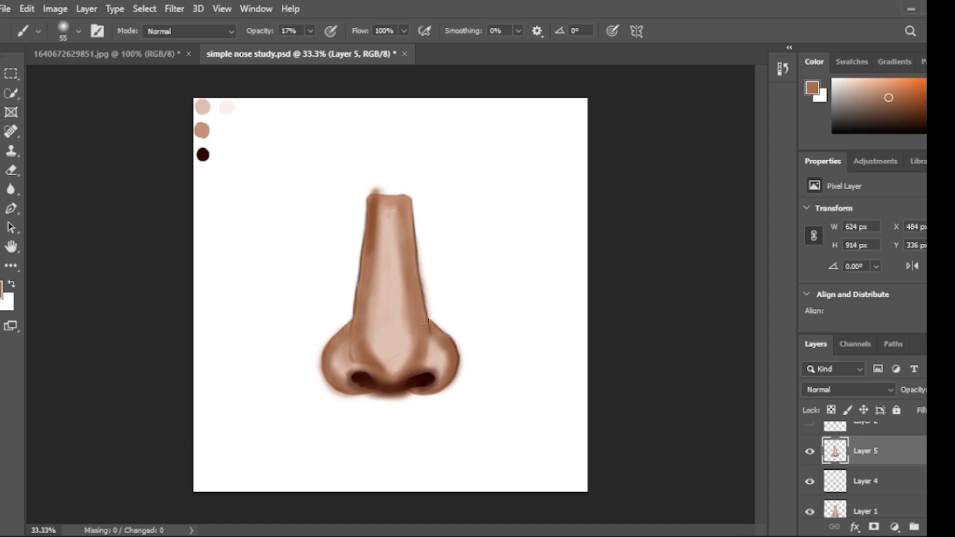
mouse_move(426, 321)
mouse_down()
mouse_move(412, 205)
mouse_move(434, 326)
mouse_up()
mouse_move(358, 199)
mouse_down()
mouse_move(350, 325)
mouse_move(356, 304)
mouse_move(324, 348)
mouse_up()
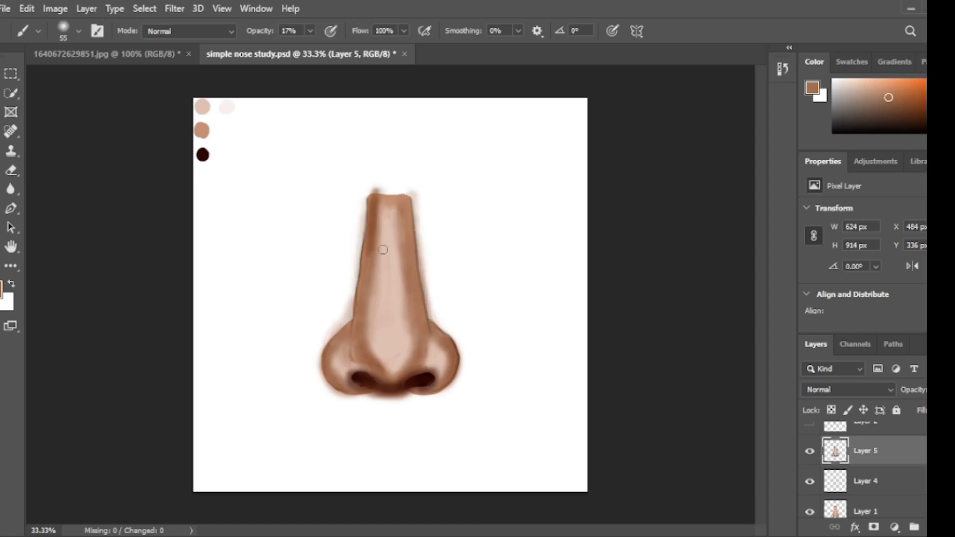
mouse_move(373, 220)
mouse_down()
mouse_move(373, 340)
mouse_move(403, 379)
mouse_move(389, 365)
mouse_move(407, 324)
mouse_up()
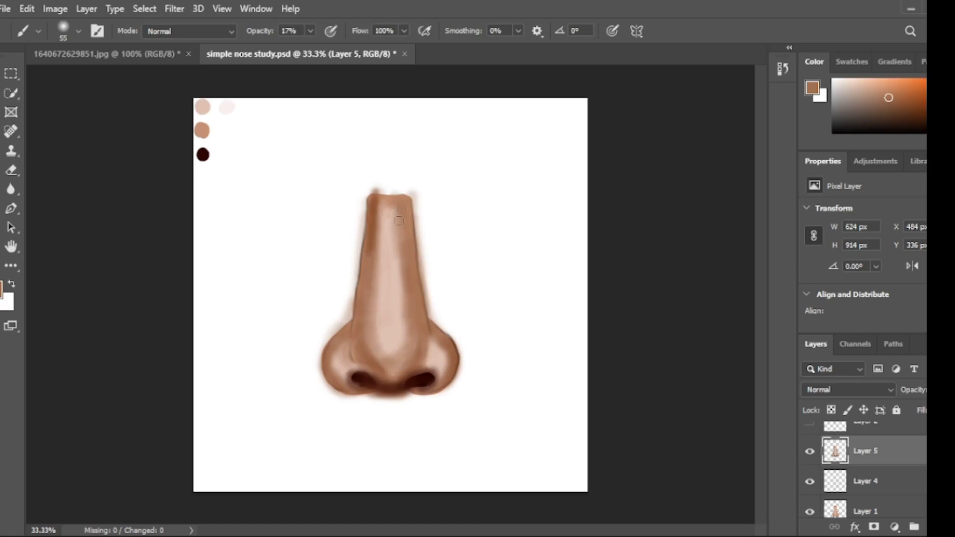
drag(398, 221, 400, 189)
alt+click(202, 105)
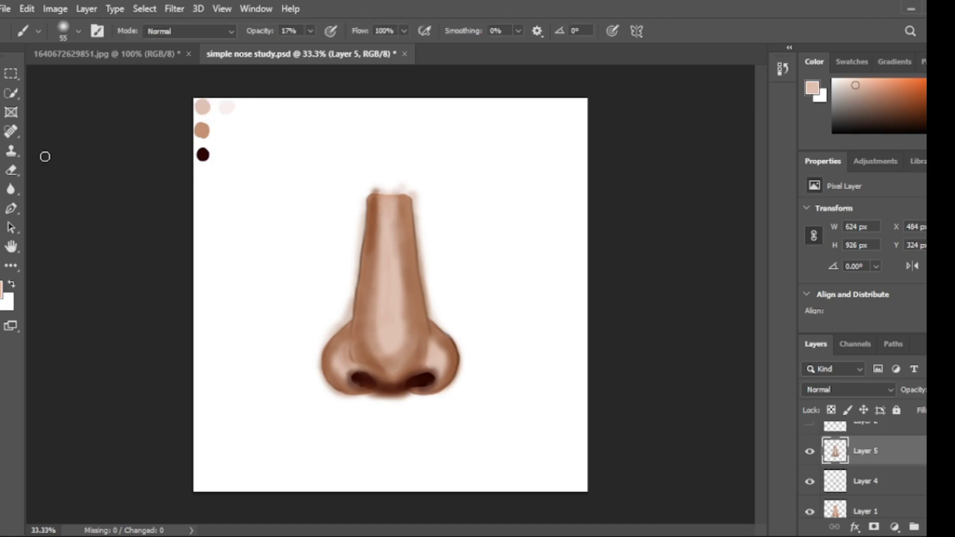
key(e)
drag(367, 183, 411, 187)
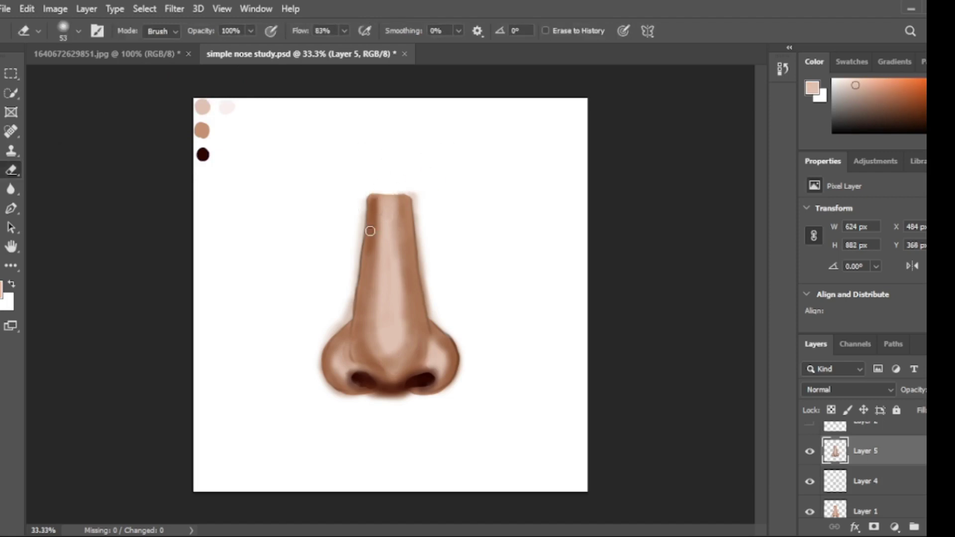
key(ctrl+z)
key(b)
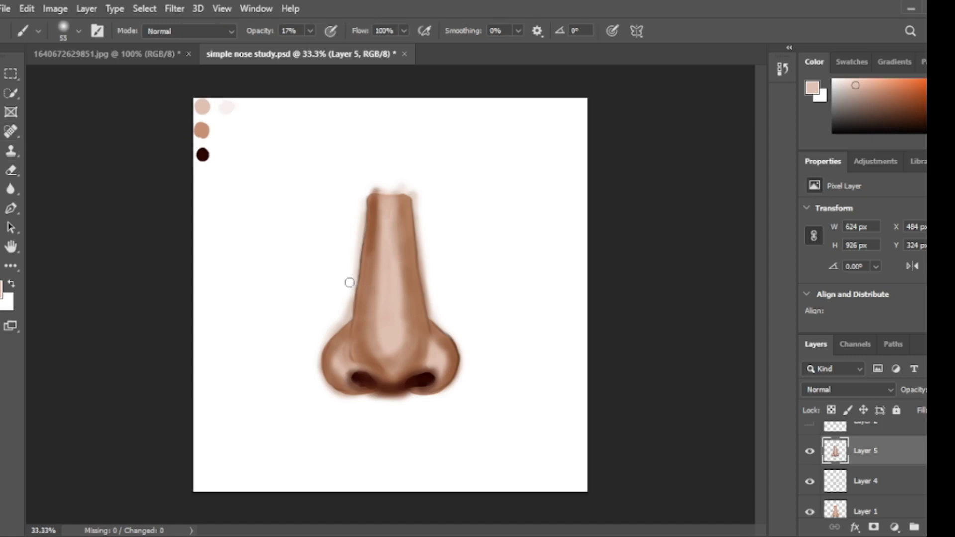
- Soften the tip and lighten both wings using brown sampled from the bridge and the light skin-tone swatch
key(i)
click(412, 318)
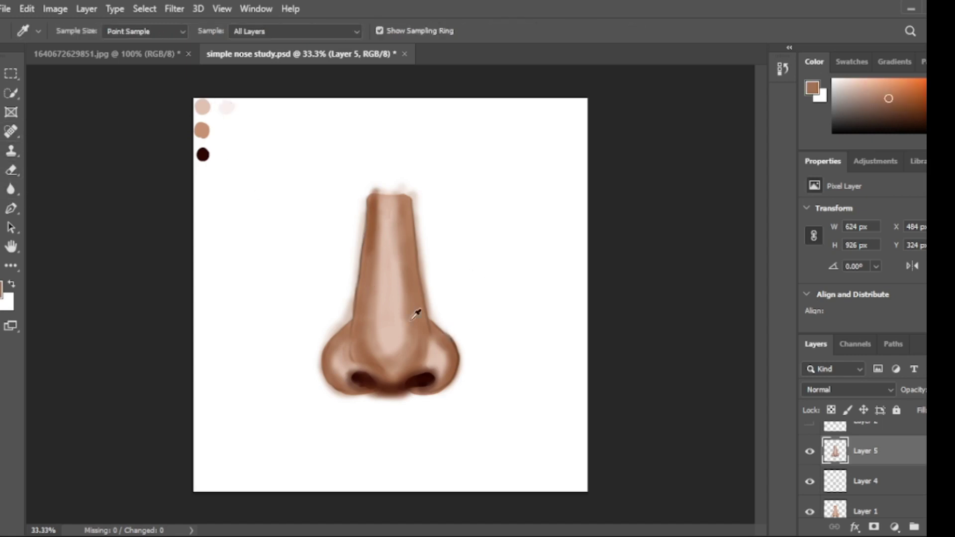
key(b)
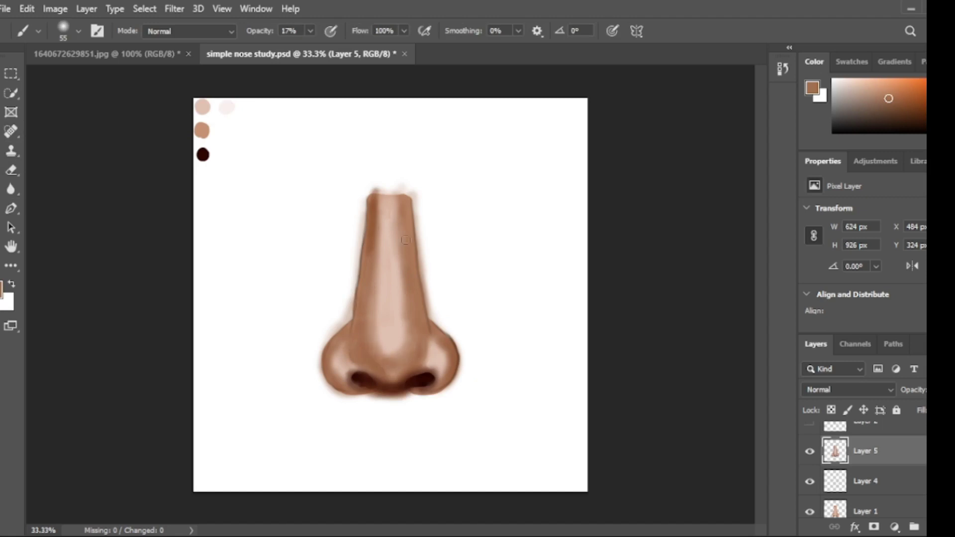
key(i)
click(203, 106)
key(b)
drag(423, 358, 447, 364)
drag(341, 347, 349, 374)
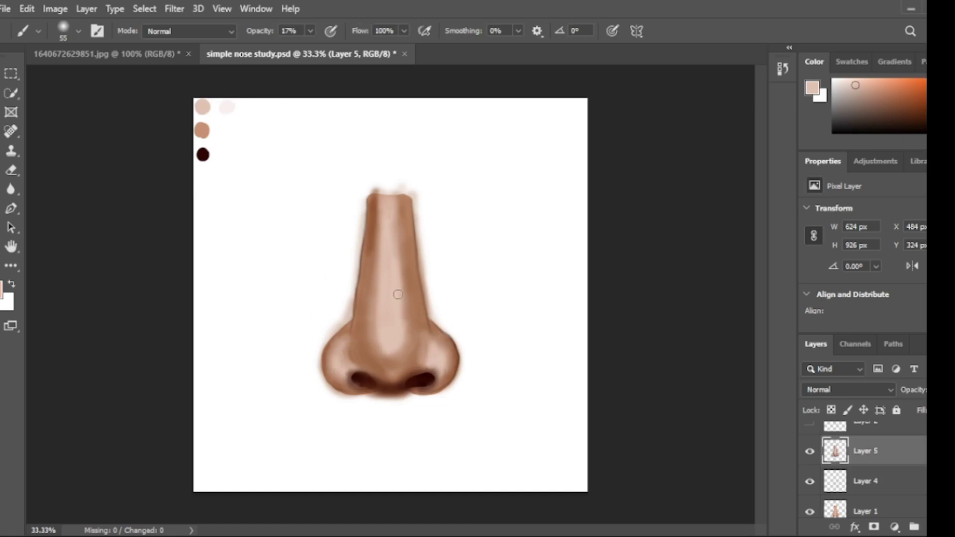
drag(418, 349, 395, 372)
drag(361, 344, 390, 378)
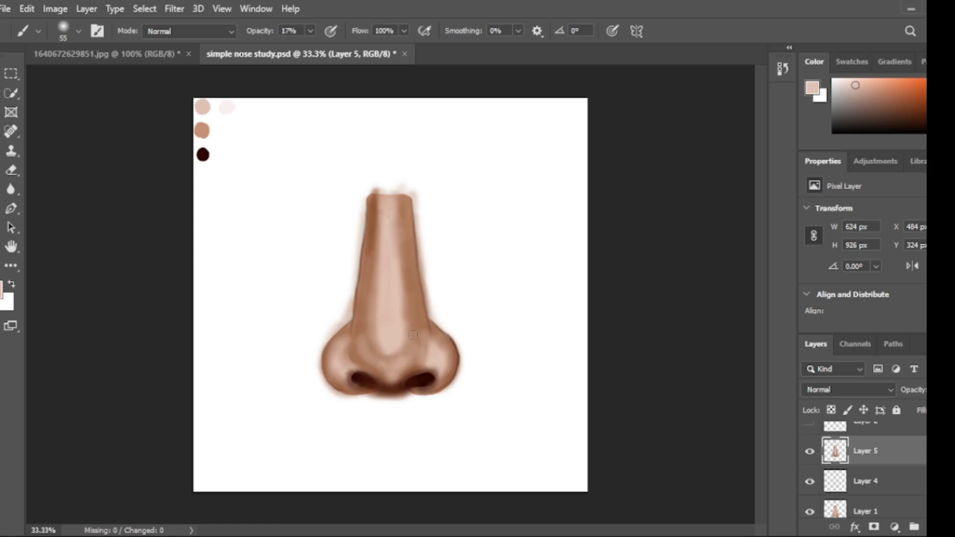
- Narrow the bridge highlight by shading along both of its sides with darker brown sampled from the upper bridge
alt+click(202, 131)
alt+click(378, 219)
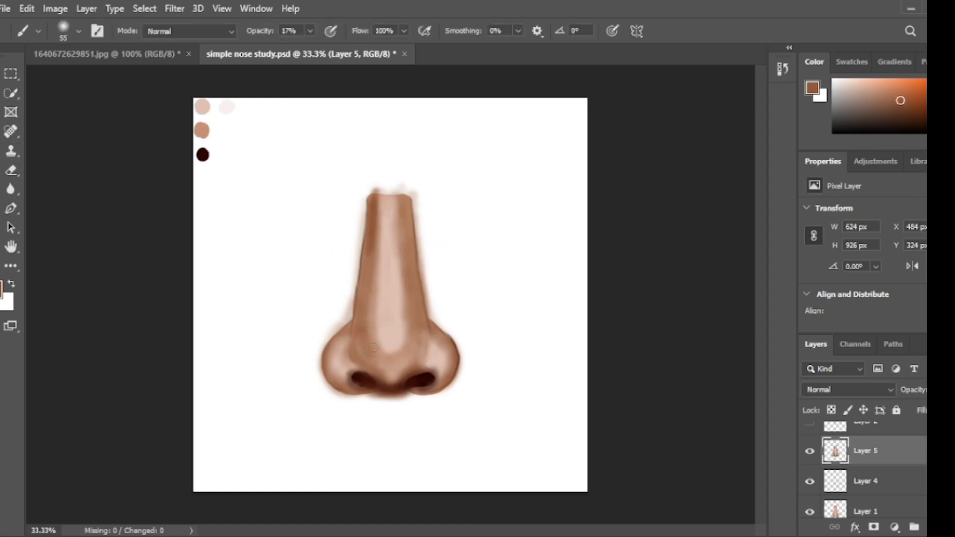
click(386, 407)
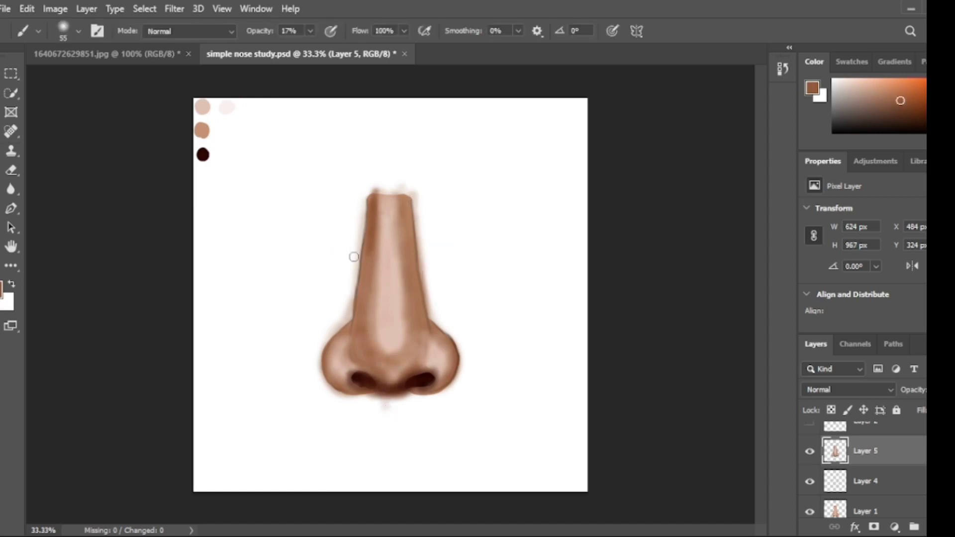
drag(377, 320, 397, 225)
drag(376, 269, 373, 330)
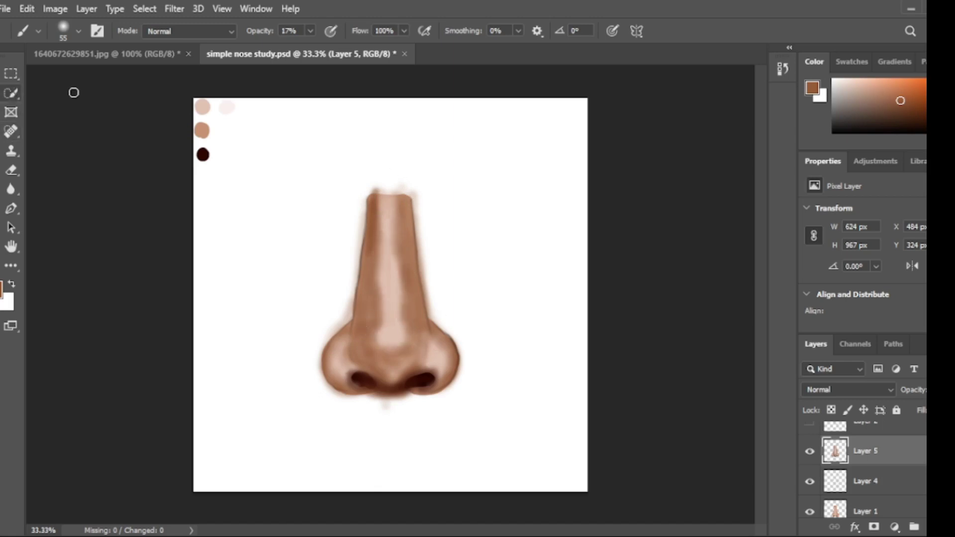
- Highlight the tip, both wings and the bridge with the palest pink swatch, using a 70 px brush
key(i)
click(226, 107)
key(b)
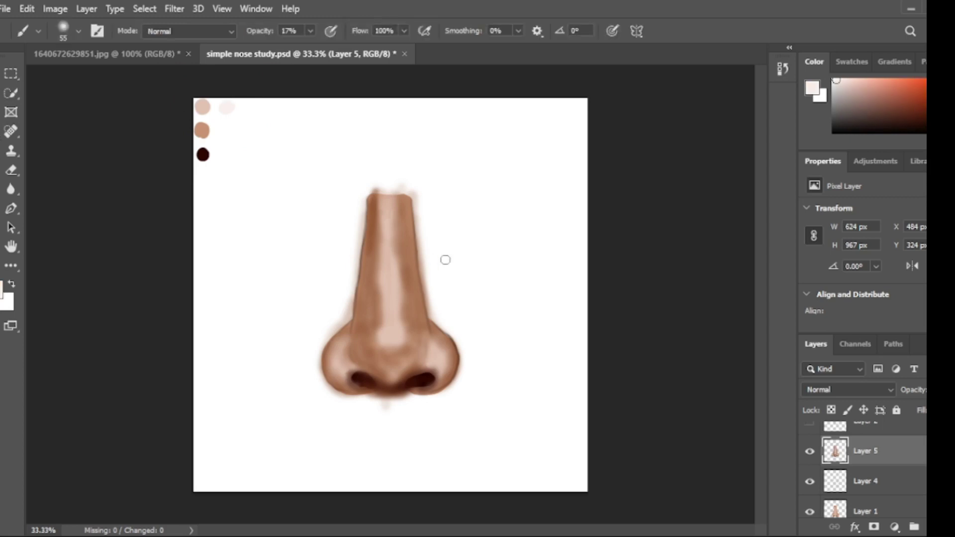
click(78, 32)
drag(82, 79, 84, 79)
click(77, 32)
drag(440, 353, 443, 359)
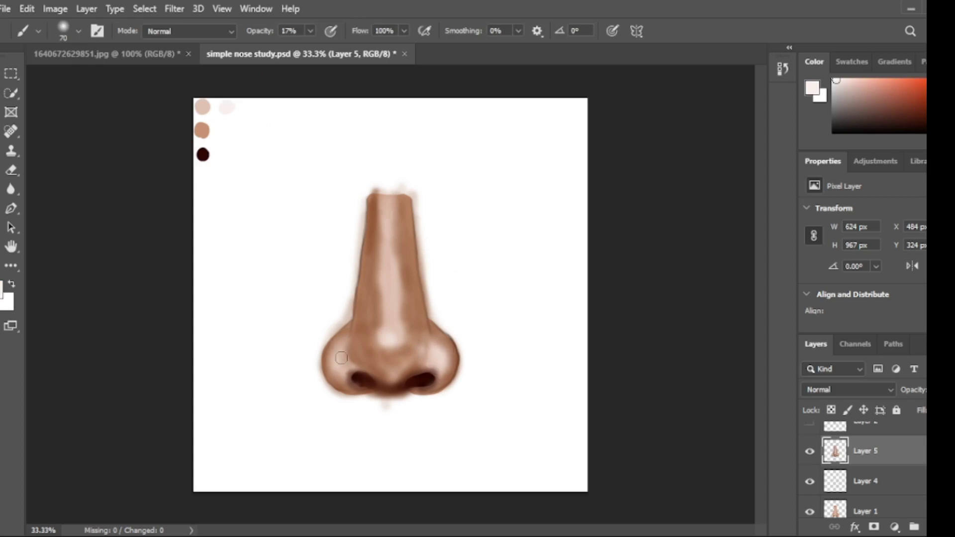
drag(341, 357, 338, 378)
drag(394, 238, 387, 202)
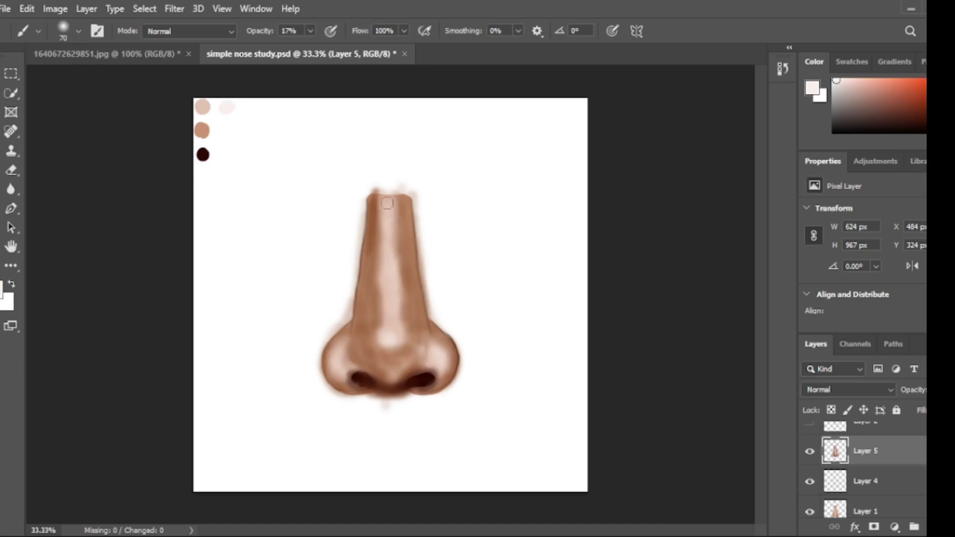
- Erase the stray paint above the top edge of the bridge and save the document
key(e)
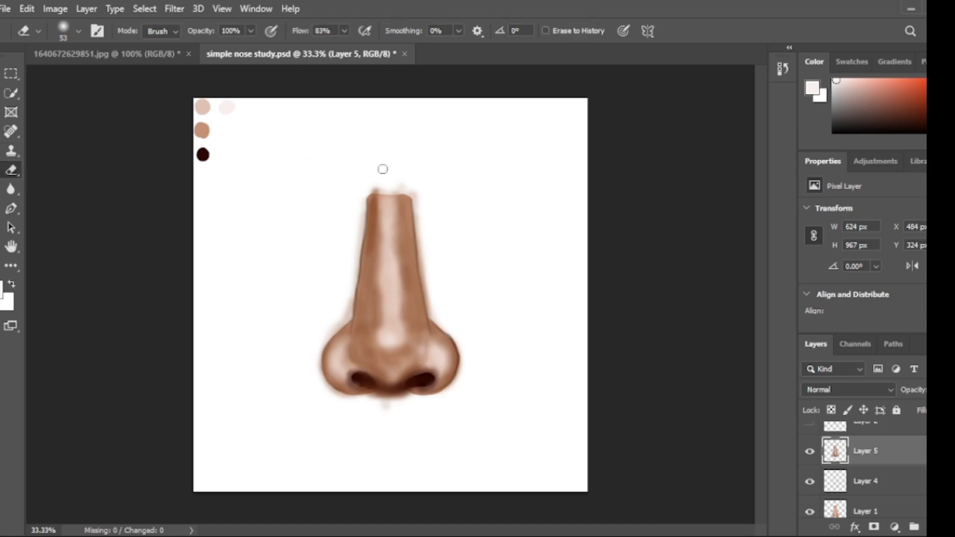
drag(390, 186, 408, 187)
key(ctrl+s)
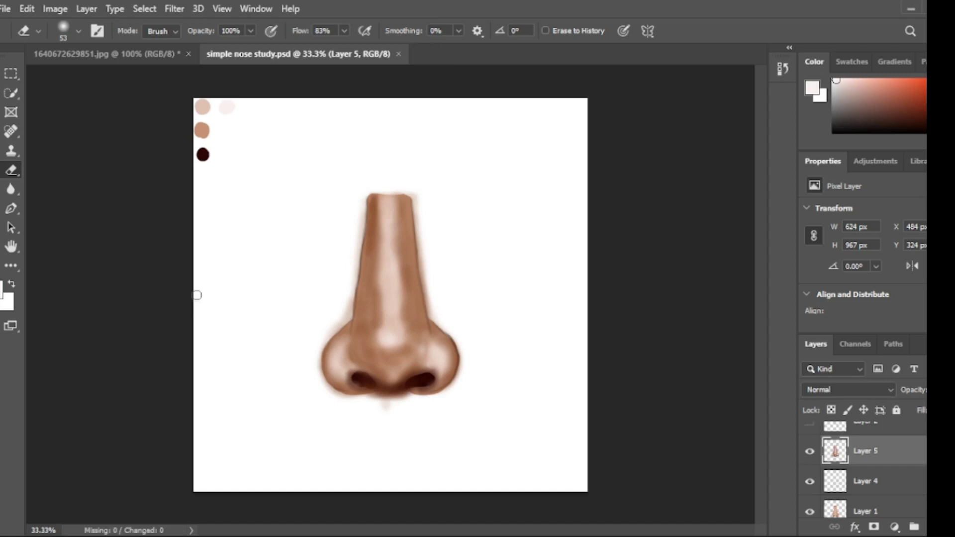
- Merge Layer 5 and Layer 4 down into Layer 1 and save the document
key(ctrl+e)
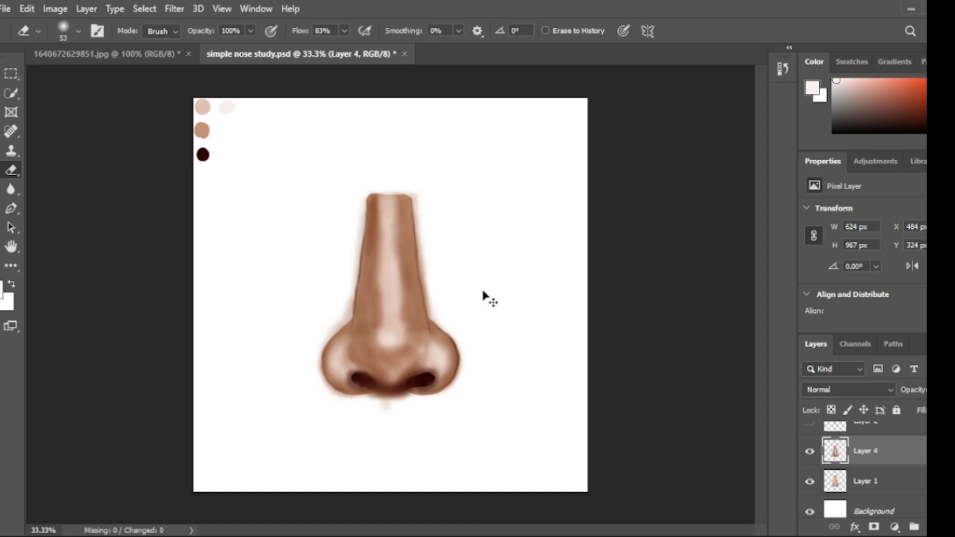
key(ctrl+e)
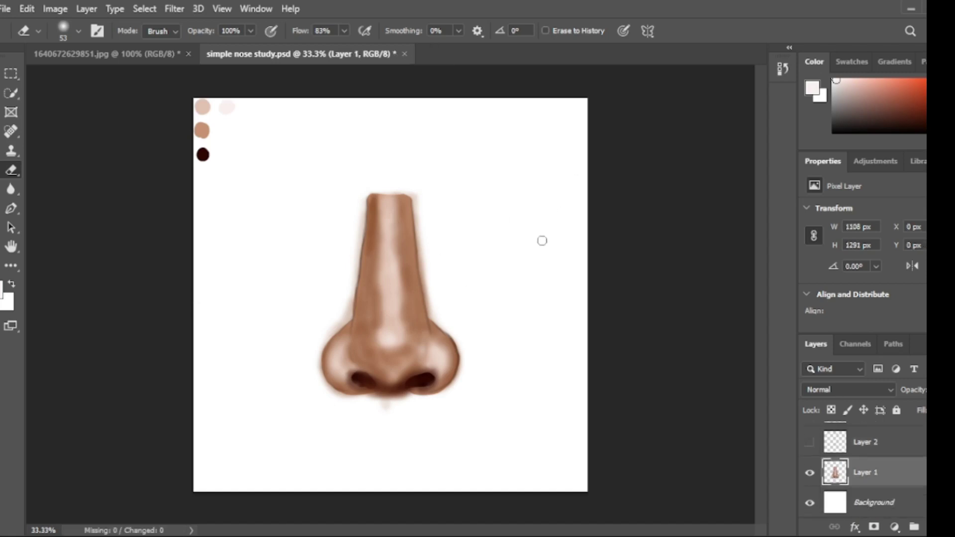
key(ctrl+s)
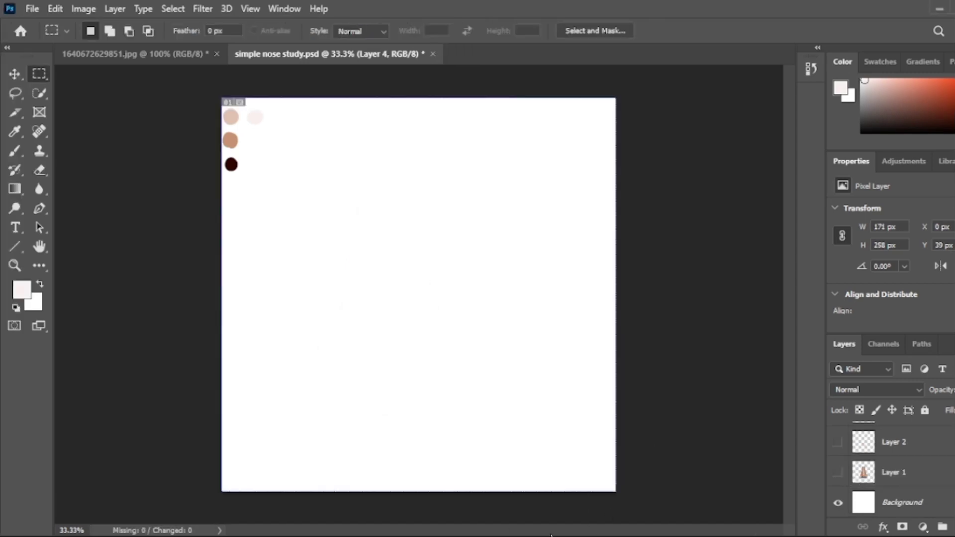
- Show the angled nose sketch on Layer 2, enlarge it about its centre and reposition it on the canvas
click(837, 442)
key(ctrl+t)
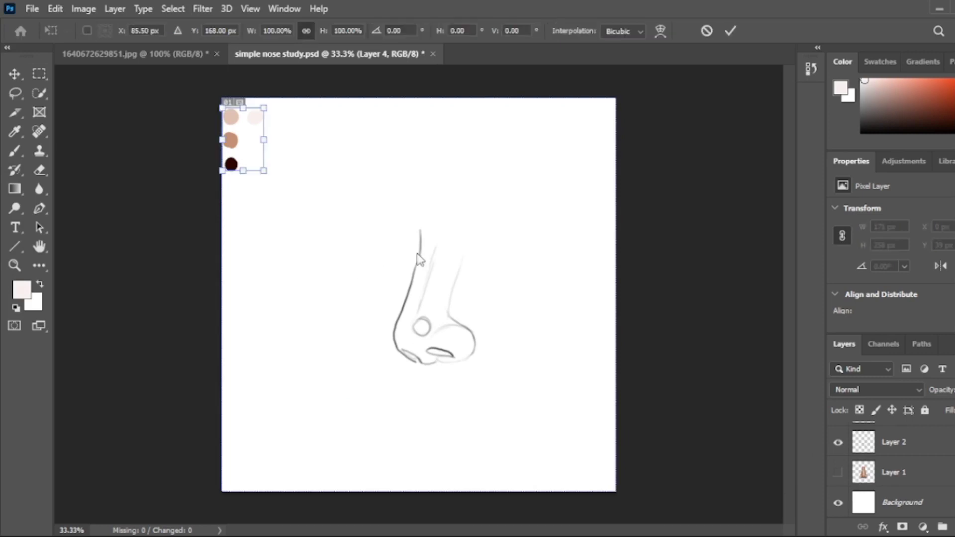
click(922, 453)
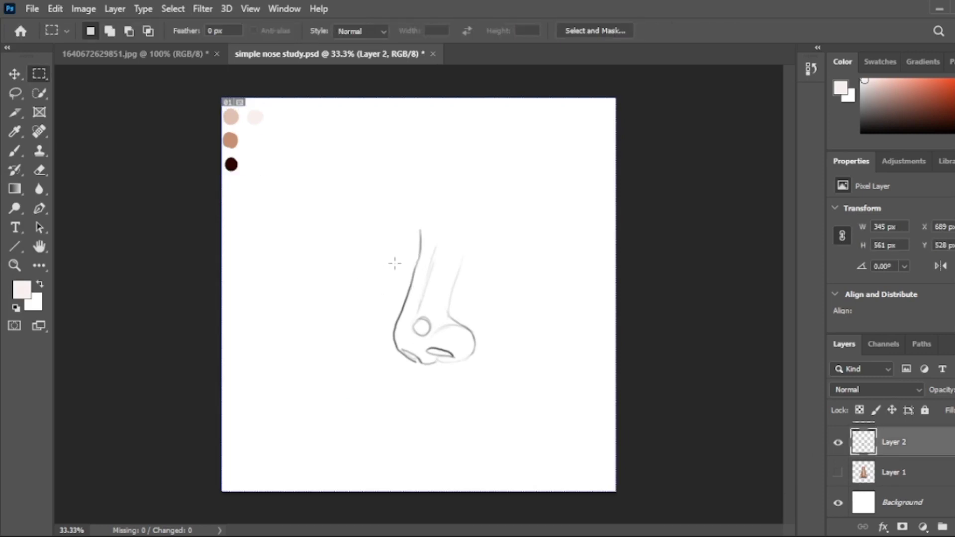
key(ctrl+t)
mouse_move(392, 228)
mouse_down()
mouse_move(361, 177)
mouse_move(371, 229)
mouse_up()
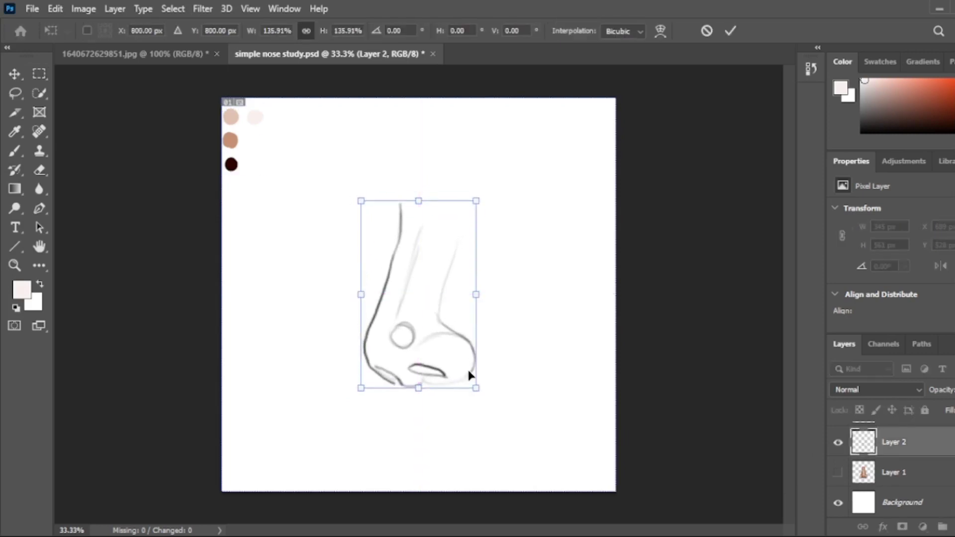
drag(475, 388, 488, 406)
drag(447, 355, 442, 357)
- Set up a hard 84 px brush at 100% opacity in the medium skin-tone swatch's colour
click(16, 135)
click(17, 148)
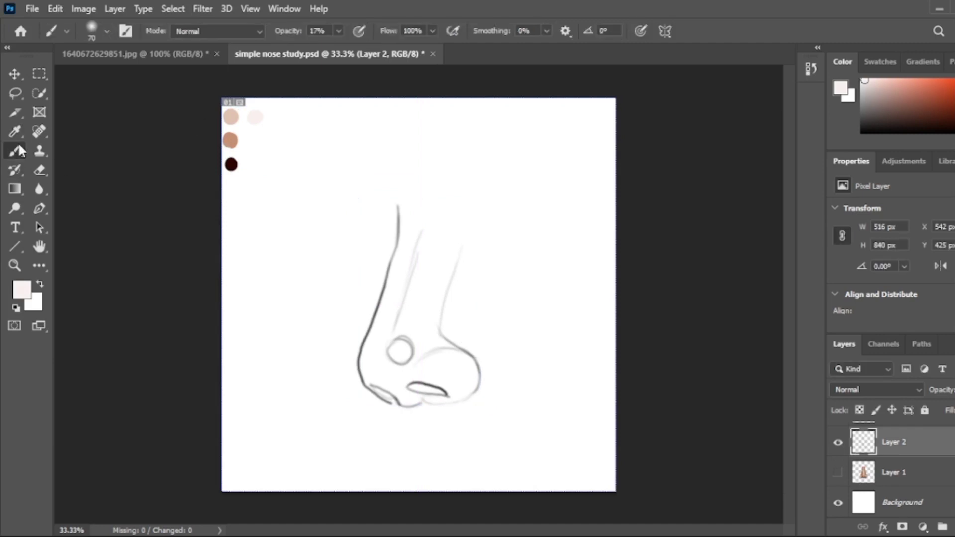
click(16, 133)
click(234, 138)
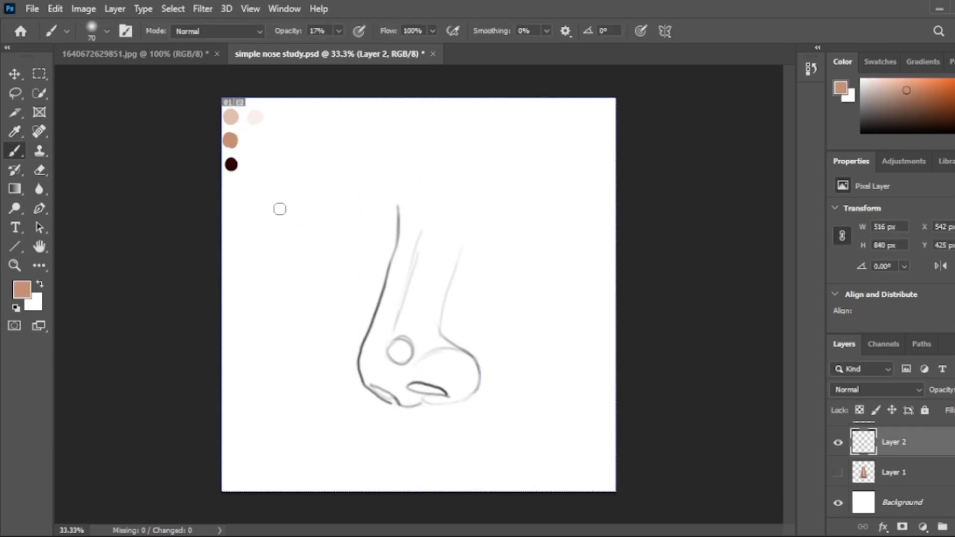
click(97, 33)
drag(119, 78, 121, 78)
drag(338, 31, 402, 47)
key(shift+bracketright)
mouse_move(408, 208)
mouse_down()
mouse_move(405, 246)
mouse_move(406, 275)
mouse_up()
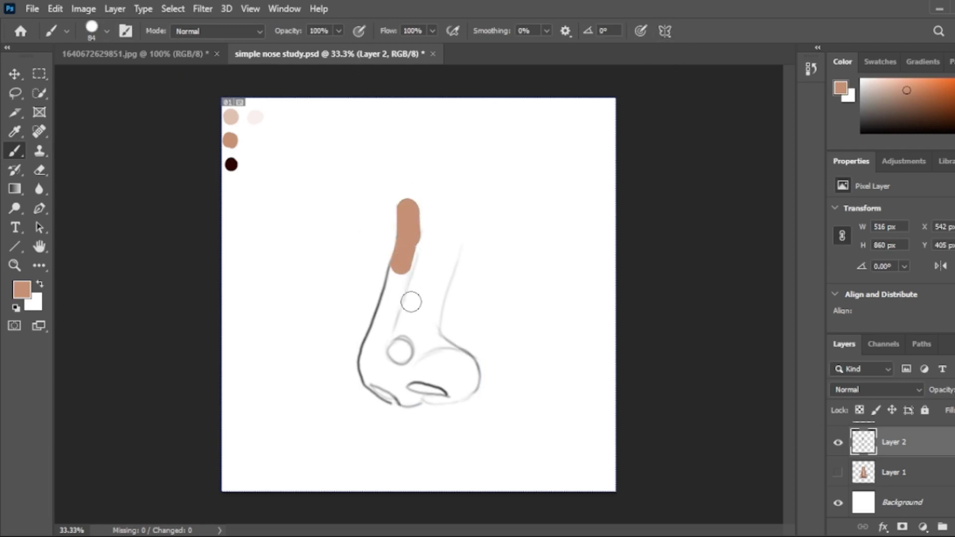
key(ctrl+z)
key(ctrl+z)
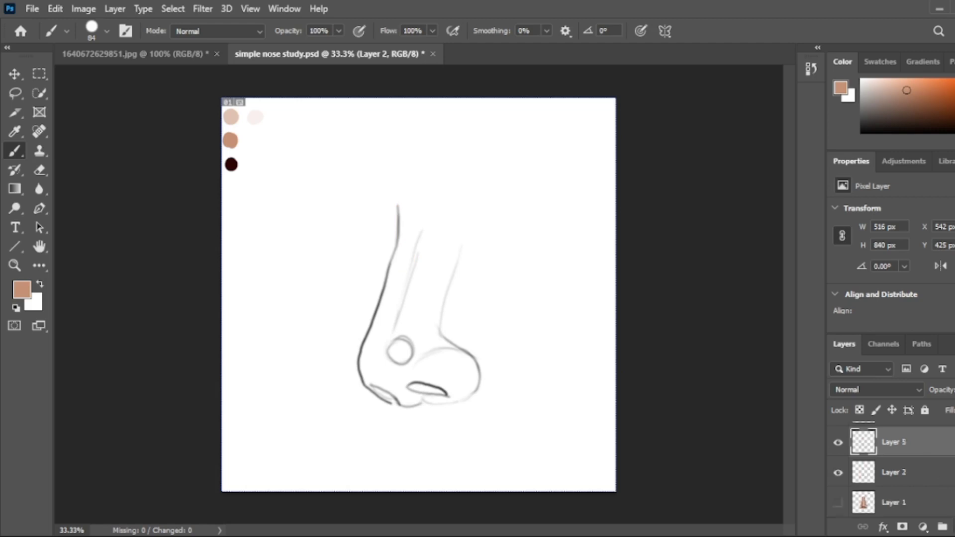
- Add a new layer beneath the Layer 2 sketch and fill the whole angled nose with the medium skin tone
click(931, 476)
key(ctrl+shift+alt+n)
mouse_move(407, 205)
mouse_down()
mouse_move(368, 370)
mouse_move(390, 390)
mouse_move(424, 392)
mouse_up()
drag(419, 227, 420, 264)
mouse_move(428, 242)
mouse_down()
mouse_move(426, 296)
mouse_move(442, 275)
mouse_move(429, 323)
mouse_up()
mouse_move(433, 306)
mouse_down()
mouse_move(434, 347)
mouse_move(465, 363)
mouse_move(470, 398)
mouse_move(420, 380)
mouse_move(438, 363)
mouse_move(393, 308)
mouse_move(404, 297)
mouse_up()
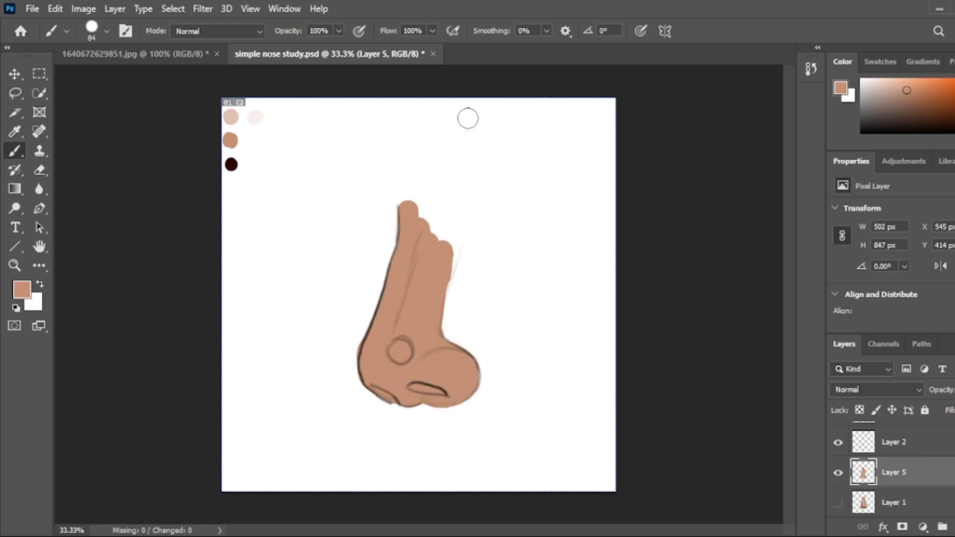
- Paint both nostrils with the dark maroon swatch using a 40 px brush
key(i)
click(232, 165)
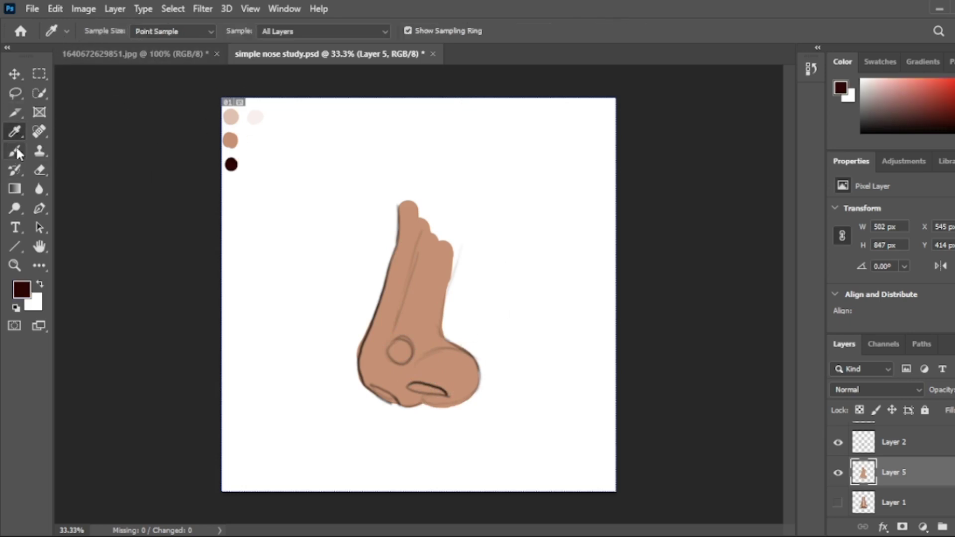
key(b)
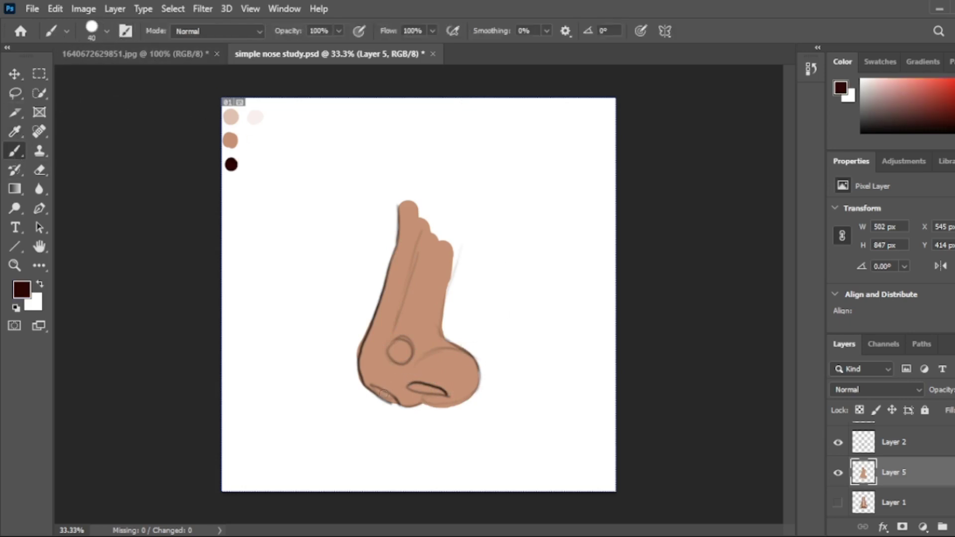
drag(373, 389, 395, 401)
drag(408, 386, 446, 393)
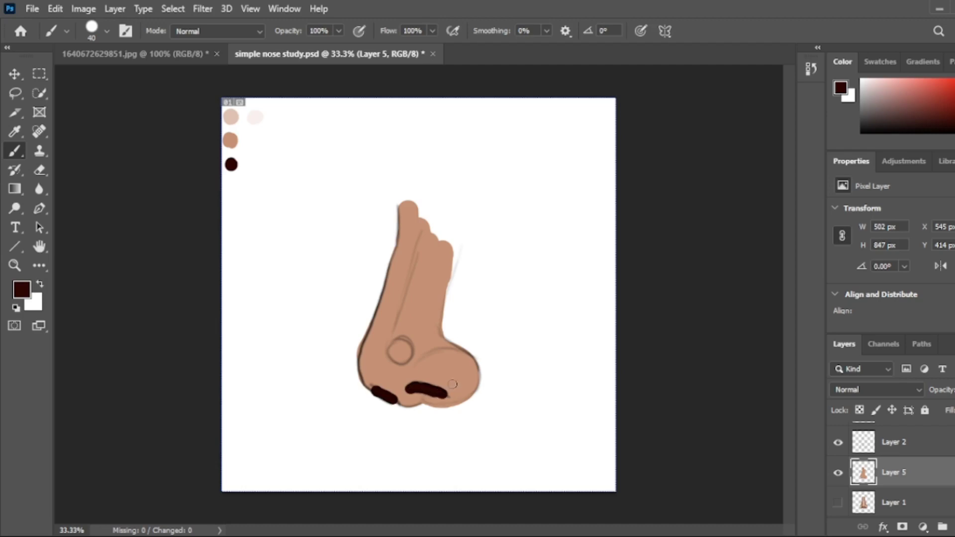
- Trim the nostril edges with the base colour sampled from the nose and touch up the larger nostril in dark maroon
key(i)
click(408, 365)
key(b)
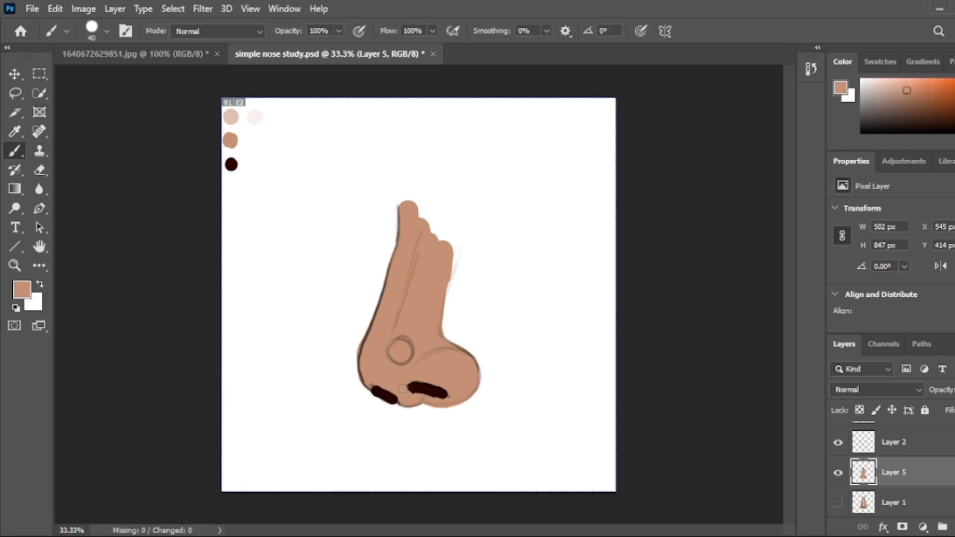
mouse_move(362, 386)
mouse_down()
mouse_move(382, 406)
mouse_move(379, 398)
mouse_move(388, 402)
mouse_move(401, 388)
mouse_move(359, 396)
mouse_move(392, 410)
mouse_up()
key(e)
key(b)
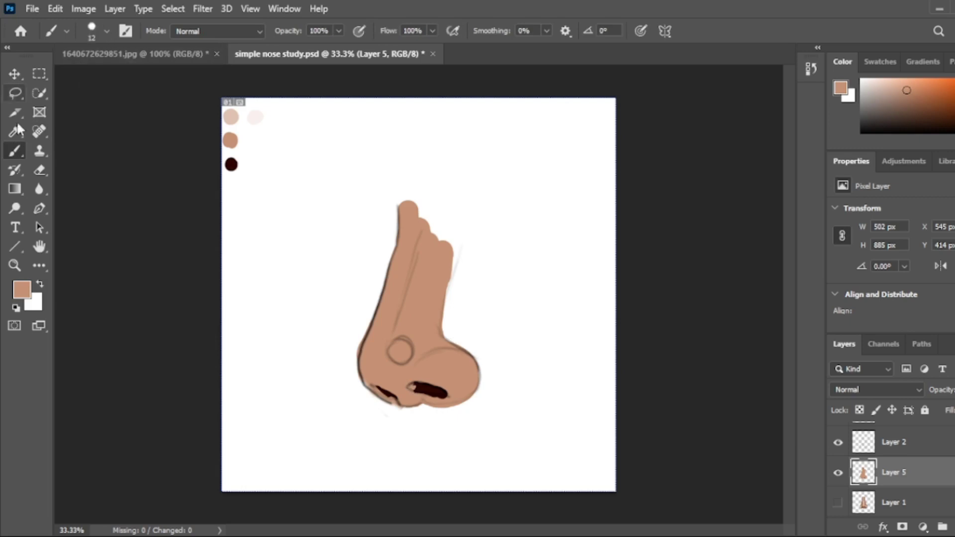
alt+click(231, 164)
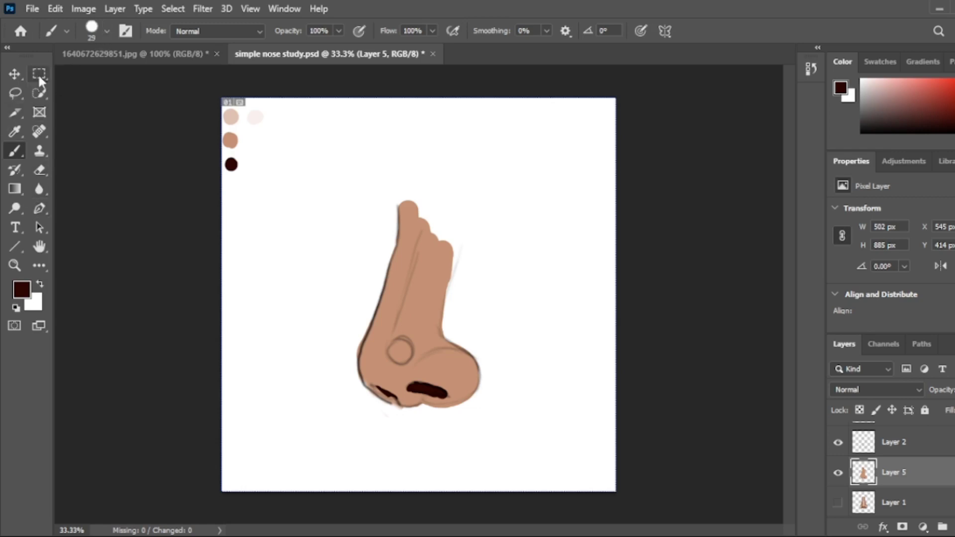
- On a new layer above the base colour, shade the bridge's outer side down to the base in darker brown with a soft 69 px brush at 51% opacity
click(11, 131)
click(231, 139)
drag(909, 102, 929, 107)
click(19, 149)
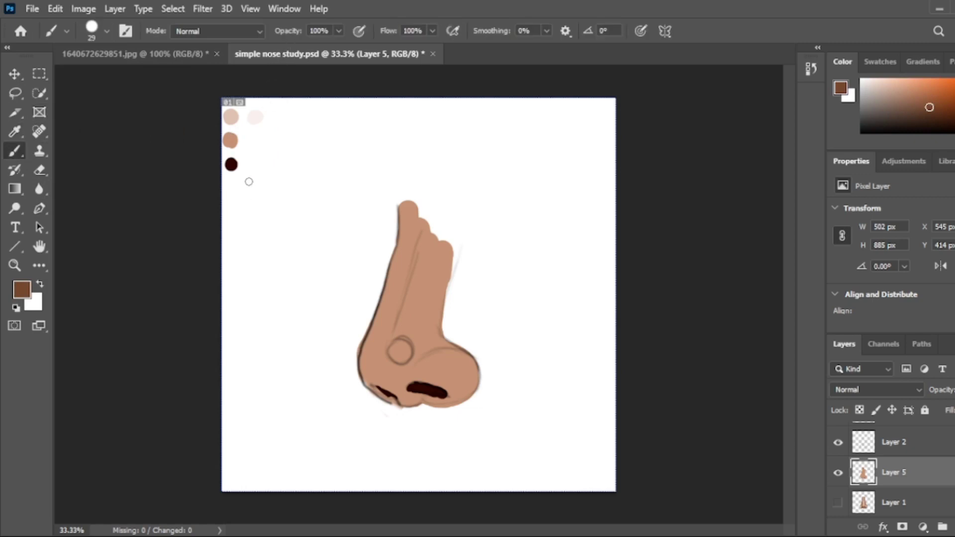
click(954, 527)
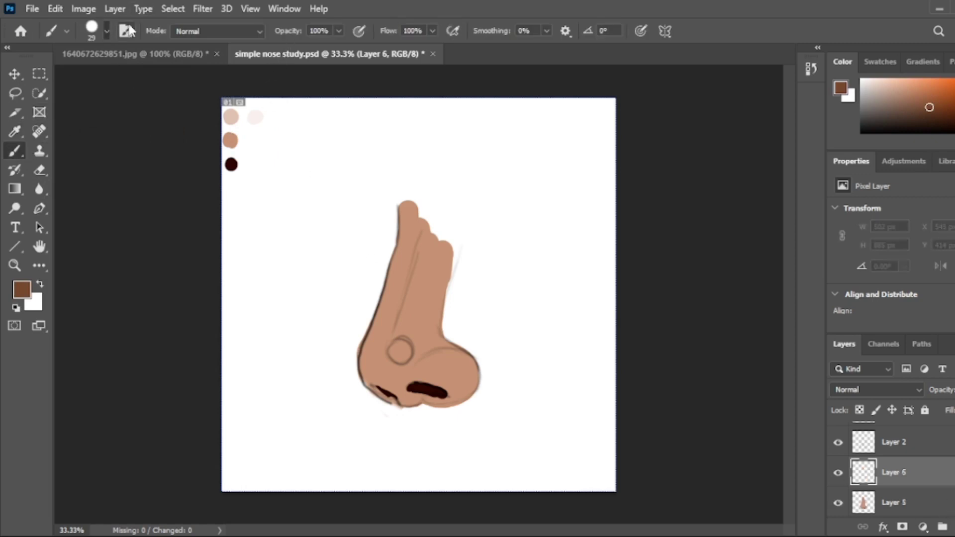
click(318, 156)
key(bracketright)
drag(404, 209, 400, 251)
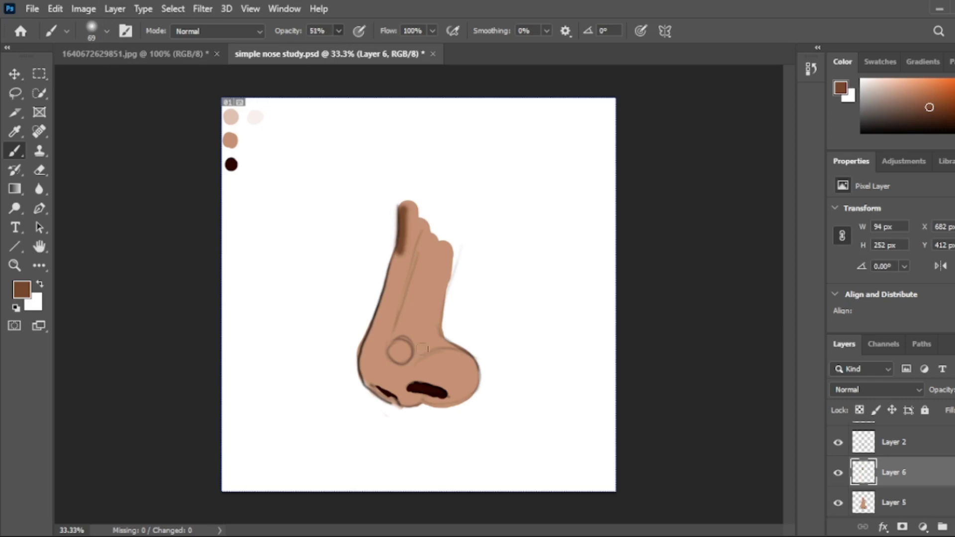
mouse_move(411, 211)
mouse_down()
mouse_move(390, 299)
mouse_move(409, 225)
mouse_move(368, 345)
mouse_move(390, 309)
mouse_up()
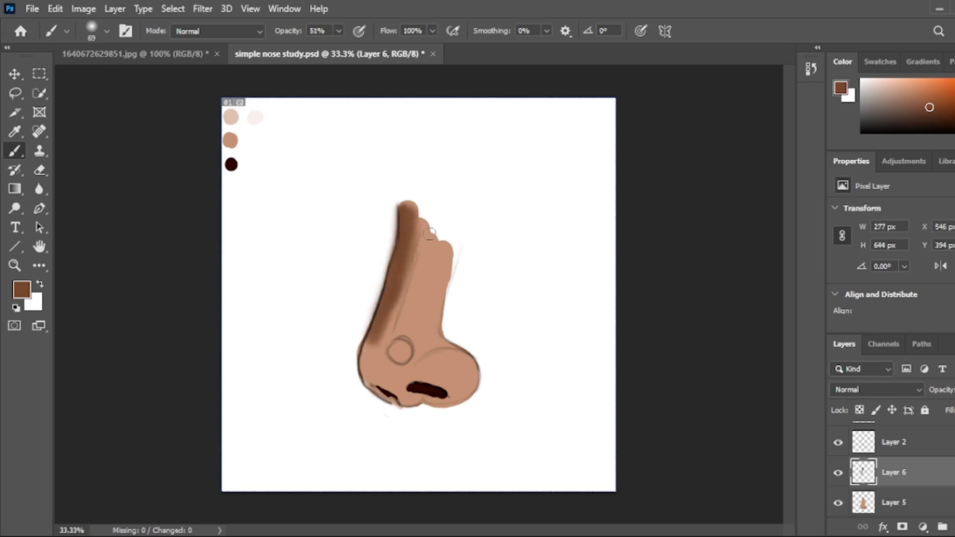
mouse_move(410, 248)
mouse_down()
mouse_move(384, 312)
mouse_move(404, 388)
mouse_move(381, 348)
mouse_move(403, 395)
mouse_move(415, 326)
mouse_move(382, 368)
mouse_move(423, 406)
mouse_up()
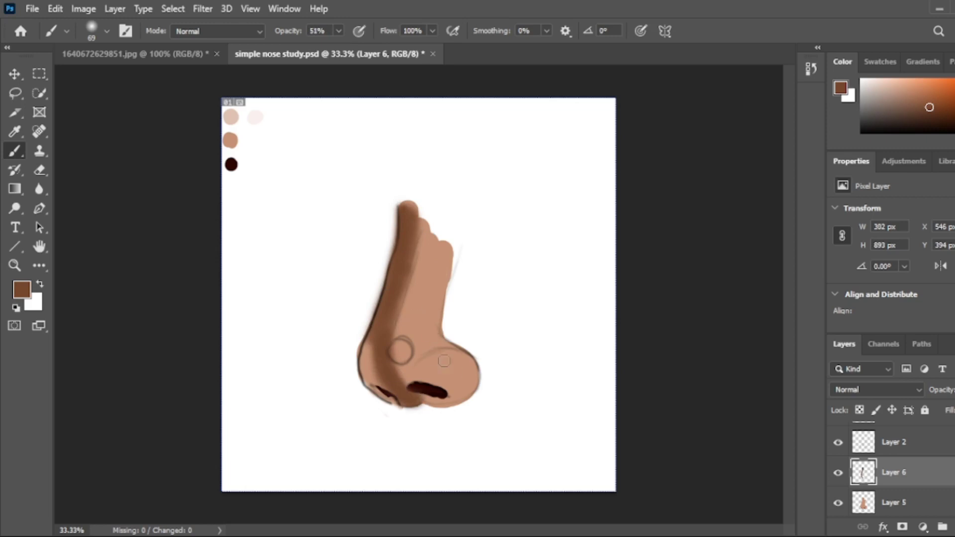
- Shade around the wing and along the inner side of the bridge with the same darker brown
mouse_move(444, 360)
mouse_down()
mouse_move(471, 377)
mouse_move(453, 376)
mouse_move(439, 404)
mouse_move(460, 379)
mouse_up()
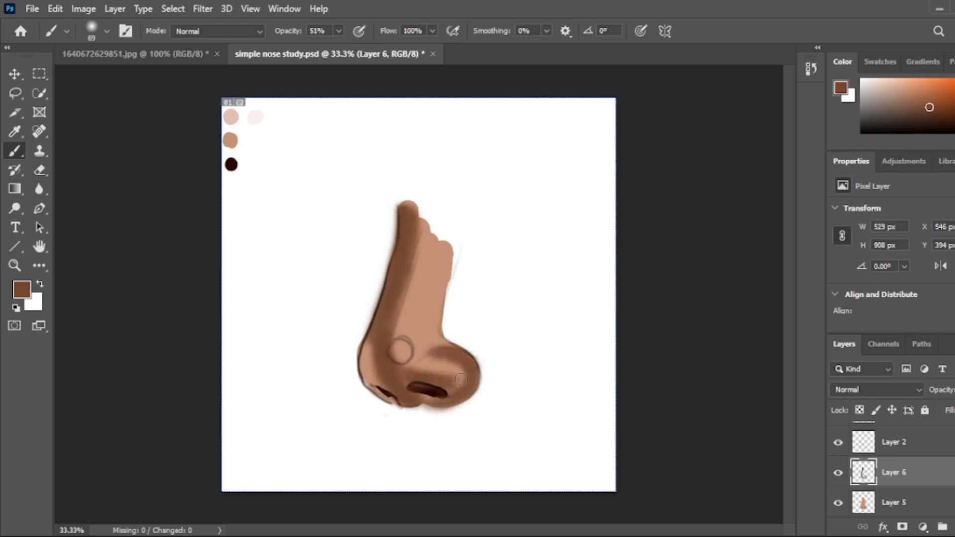
mouse_move(442, 263)
mouse_down()
mouse_move(417, 326)
mouse_move(436, 346)
mouse_move(425, 338)
mouse_move(436, 302)
mouse_move(429, 315)
mouse_move(425, 299)
mouse_move(421, 334)
mouse_move(439, 344)
mouse_move(438, 323)
mouse_move(443, 340)
mouse_move(449, 315)
mouse_up()
click(39, 170)
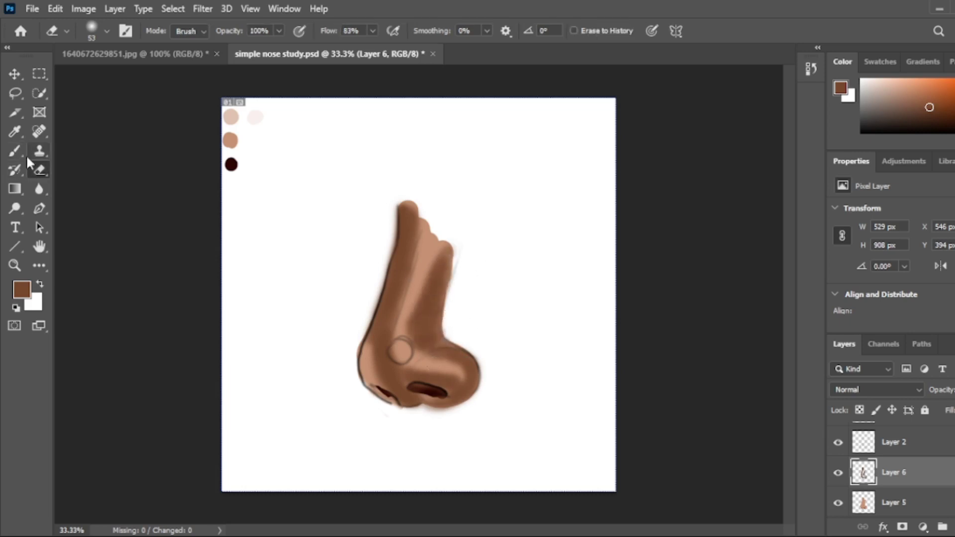
- Lighten the tip with the medium skin-tone swatch, and soften the bridge and wing shading at 15% brush opacity
click(15, 151)
click(14, 133)
click(230, 141)
click(16, 151)
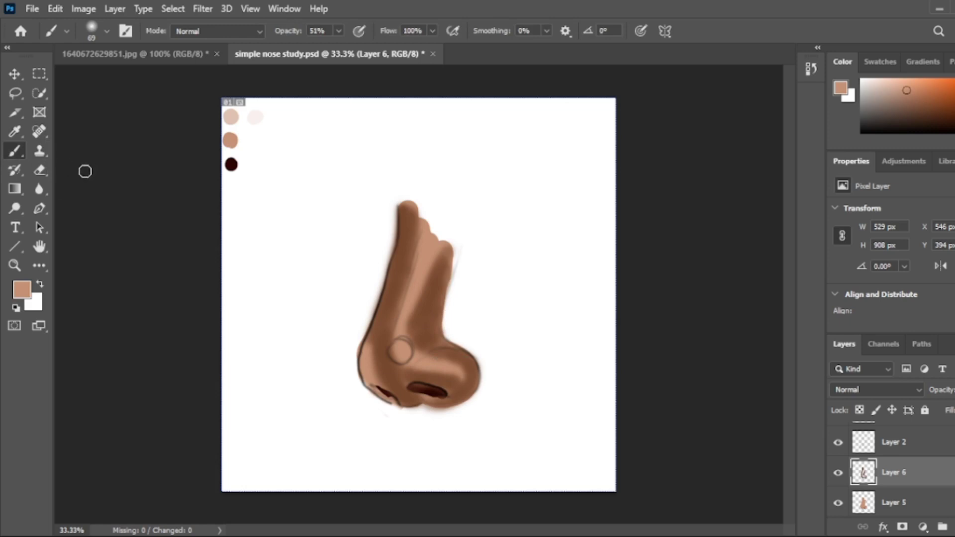
mouse_move(370, 345)
mouse_down()
mouse_move(381, 386)
mouse_move(393, 393)
mouse_up()
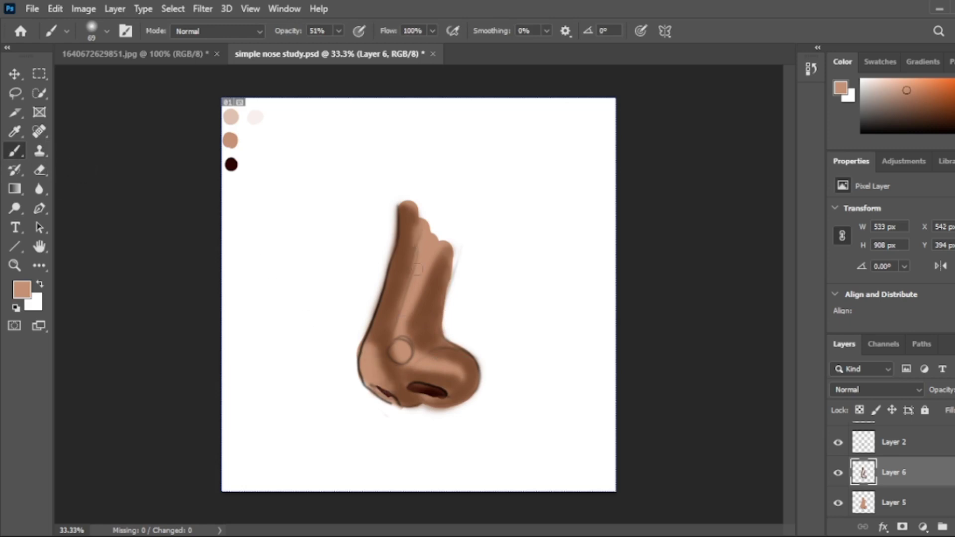
key(1)
key(5)
drag(404, 243, 400, 351)
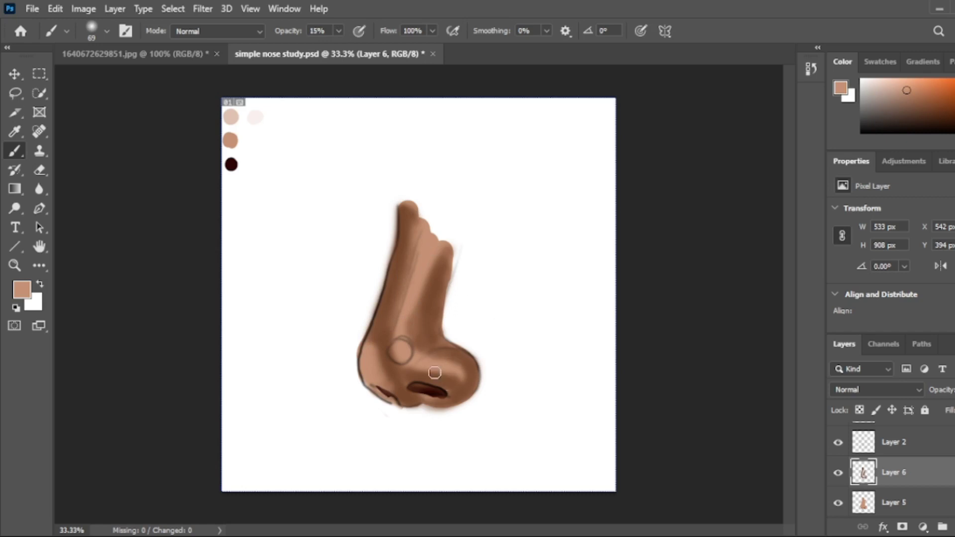
mouse_move(434, 372)
mouse_down()
mouse_move(454, 382)
mouse_move(434, 367)
mouse_move(427, 376)
mouse_up()
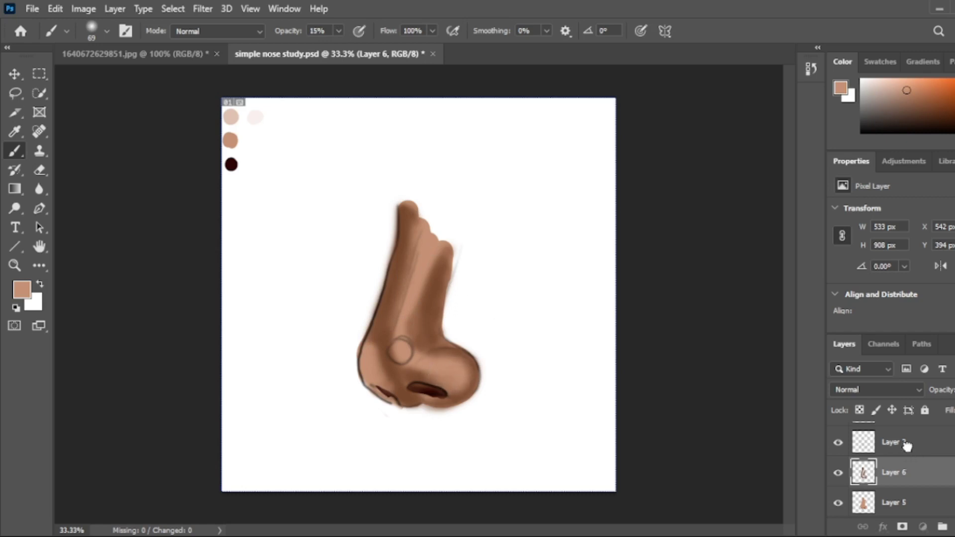
- On a new layer above Layer 2, blend darker brown sampled from the bridge's top along the bridge and over the far wing at 15% opacity
click(907, 445)
click(954, 527)
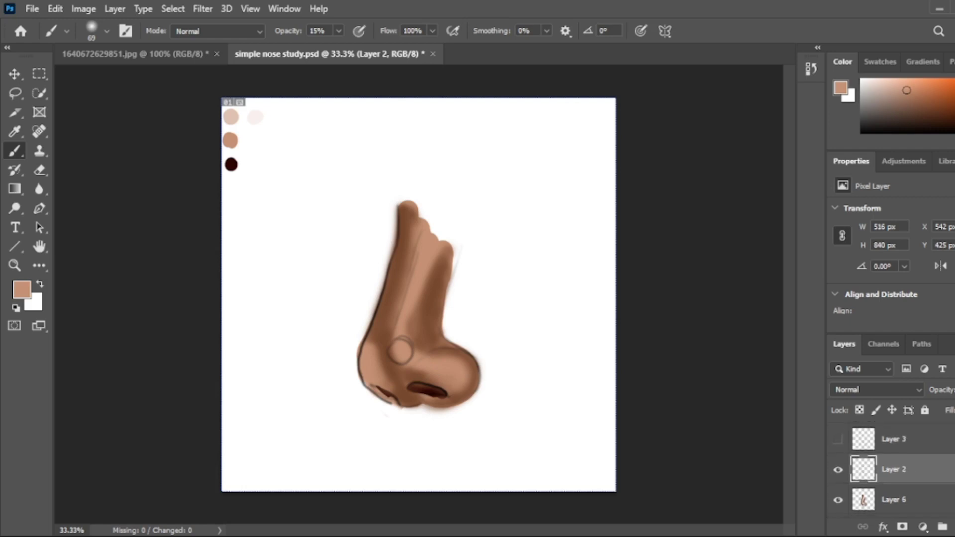
click(15, 131)
click(408, 214)
click(15, 151)
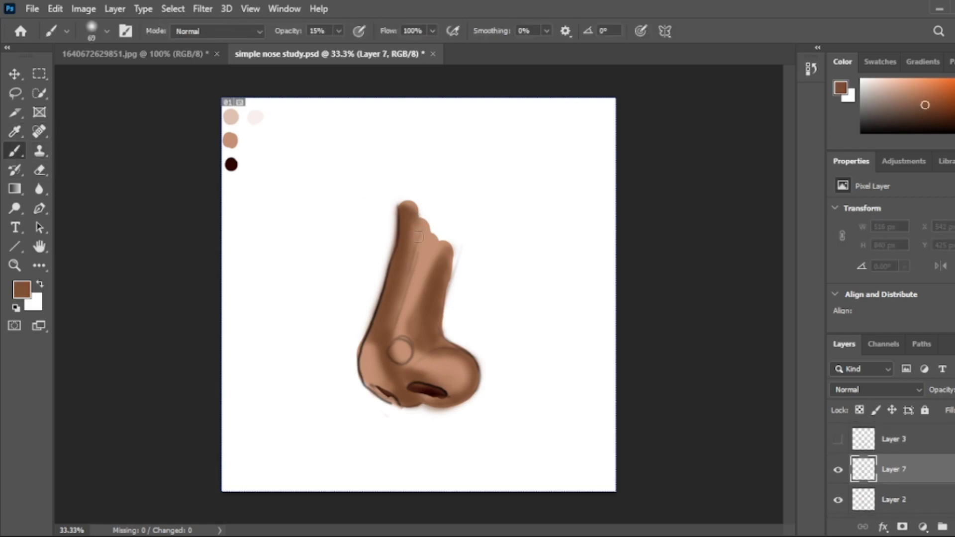
mouse_move(418, 237)
mouse_down()
mouse_move(401, 279)
mouse_move(405, 207)
mouse_move(408, 232)
mouse_up()
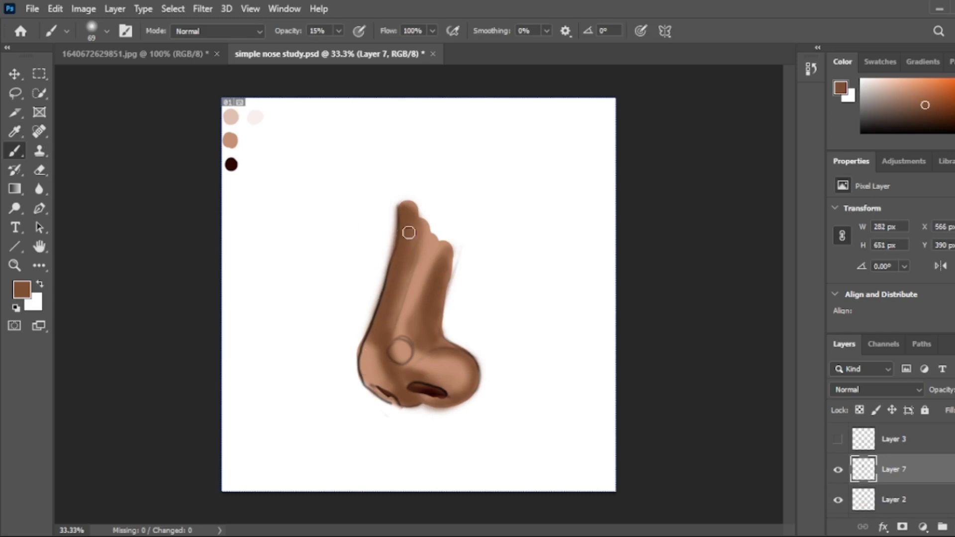
mouse_move(387, 310)
mouse_down()
mouse_move(372, 321)
mouse_move(367, 383)
mouse_move(378, 358)
mouse_move(415, 392)
mouse_move(405, 394)
mouse_move(382, 369)
mouse_up()
mouse_move(442, 255)
mouse_down()
mouse_move(420, 315)
mouse_move(418, 306)
mouse_move(391, 355)
mouse_move(410, 371)
mouse_move(430, 347)
mouse_move(409, 314)
mouse_up()
- Lighten the far wing, the middle of the bridge and the near wing with the medium skin-tone swatch
click(15, 131)
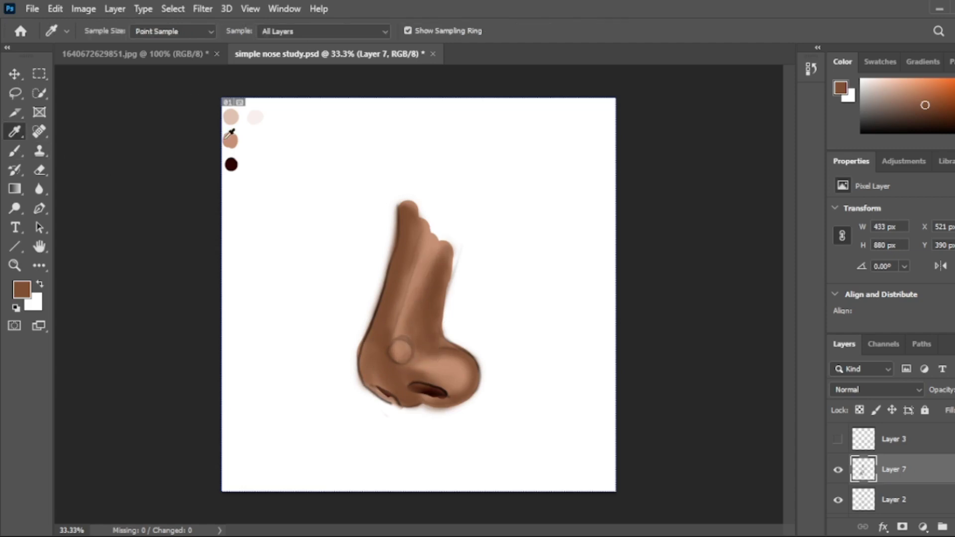
click(230, 140)
click(15, 151)
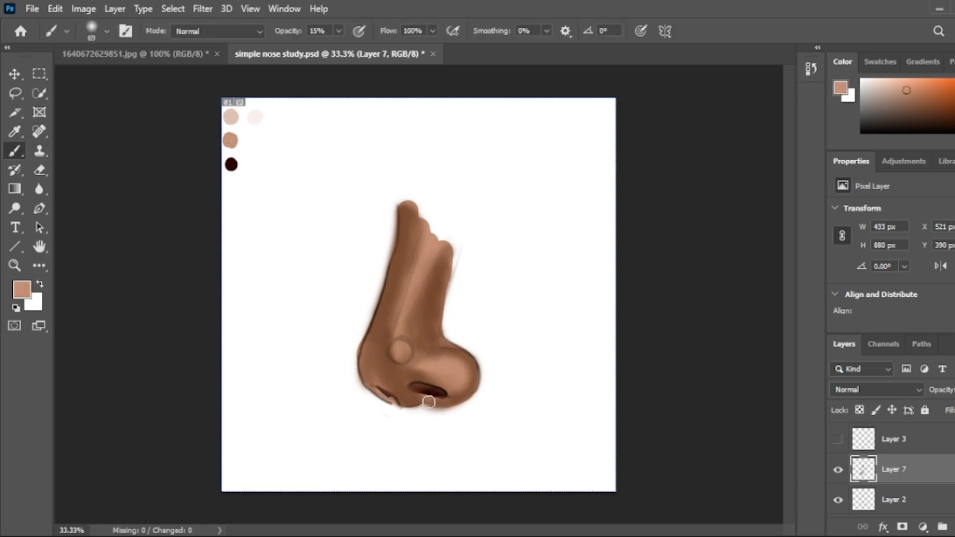
mouse_move(371, 346)
mouse_down()
mouse_move(369, 378)
mouse_move(378, 344)
mouse_move(384, 379)
mouse_up()
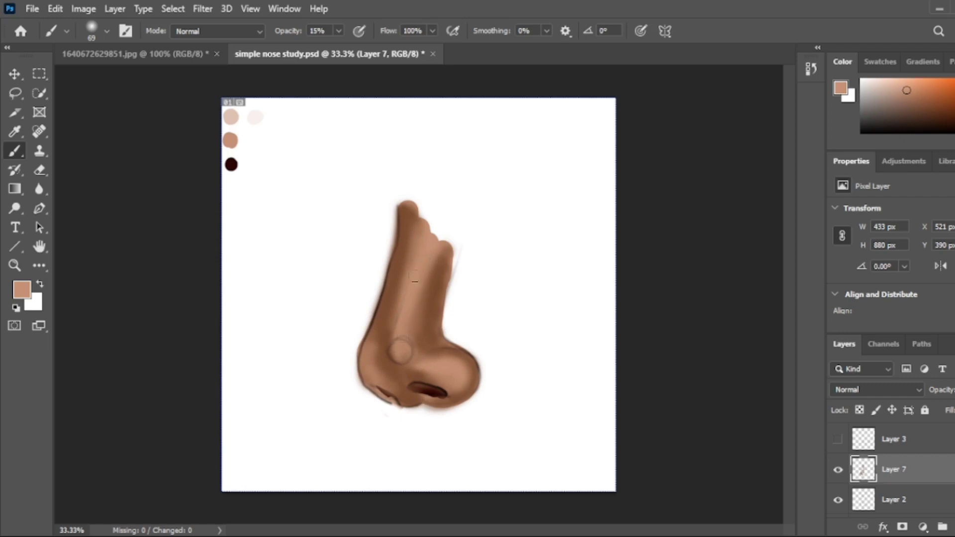
mouse_move(462, 256)
mouse_down()
mouse_move(429, 363)
mouse_move(452, 386)
mouse_up()
mouse_move(423, 356)
mouse_down()
mouse_move(471, 357)
mouse_move(429, 402)
mouse_up()
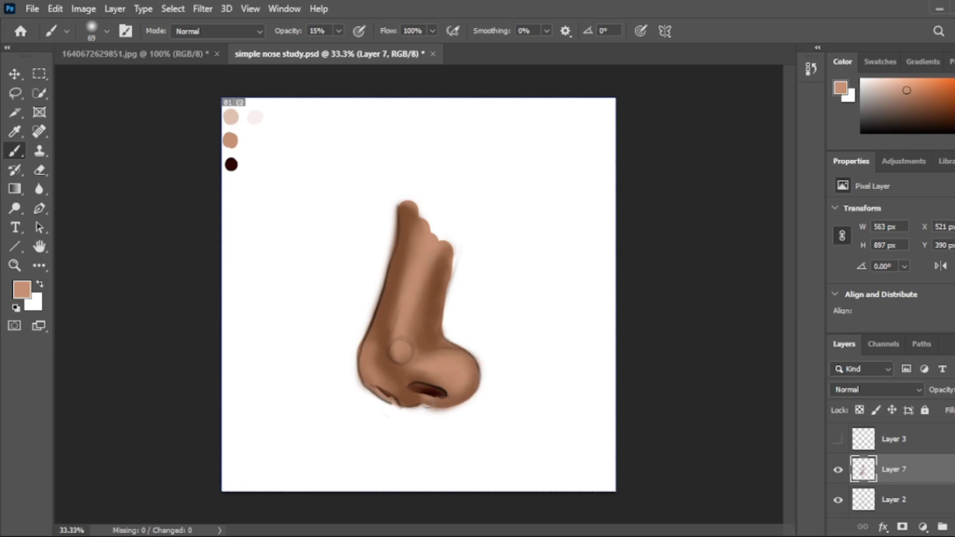
- Darken the nostrils and underside with the dark maroon swatch, and highlight the tip and bridge with the light pink swatch
alt+click(231, 164)
mouse_move(424, 386)
mouse_down()
mouse_move(379, 389)
mouse_move(405, 413)
mouse_move(384, 392)
mouse_move(406, 408)
mouse_move(436, 388)
mouse_move(436, 427)
mouse_move(435, 392)
mouse_move(400, 401)
mouse_move(425, 398)
mouse_move(405, 402)
mouse_move(442, 369)
mouse_move(390, 393)
mouse_up()
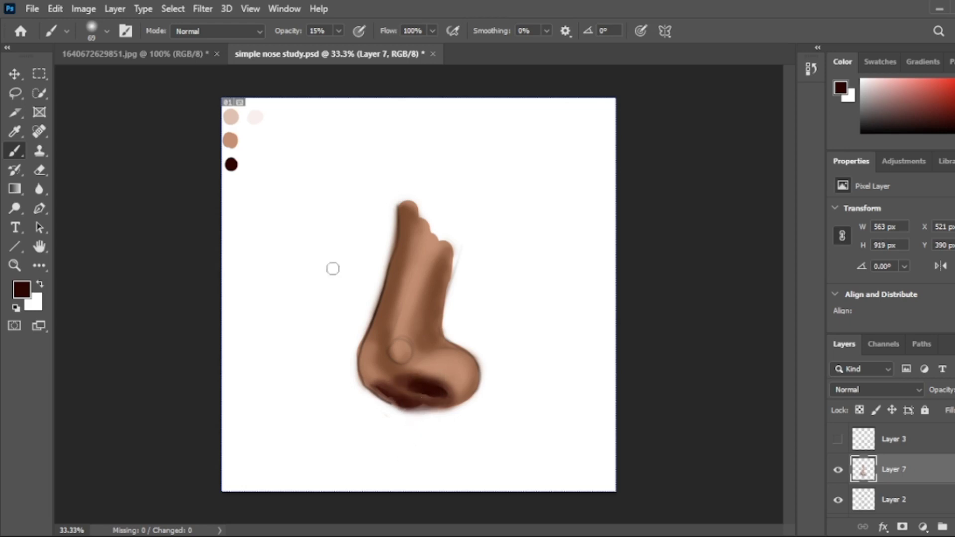
alt+click(231, 117)
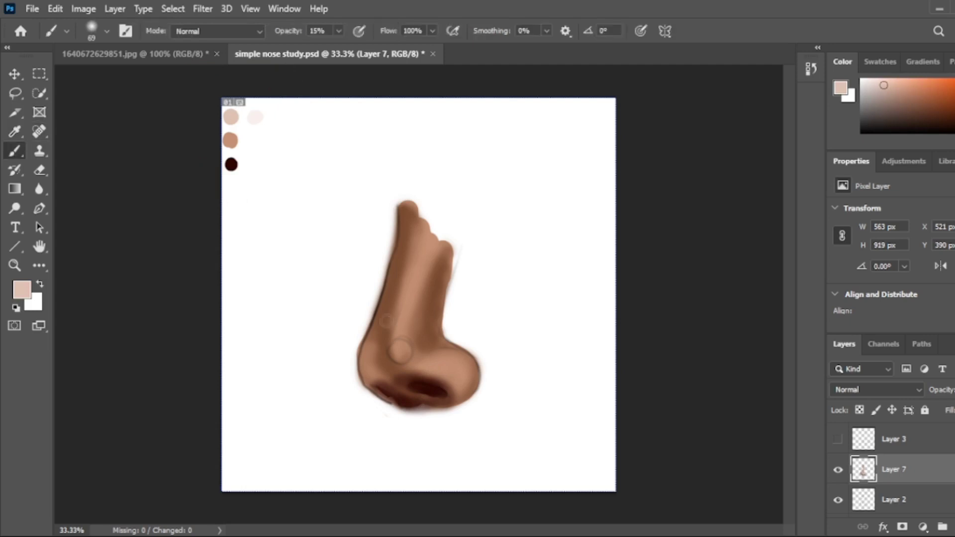
mouse_move(387, 351)
mouse_down()
mouse_move(404, 357)
mouse_move(397, 338)
mouse_up()
mouse_move(412, 241)
mouse_down()
mouse_move(416, 271)
mouse_move(426, 256)
mouse_move(384, 364)
mouse_move(394, 339)
mouse_move(396, 368)
mouse_up()
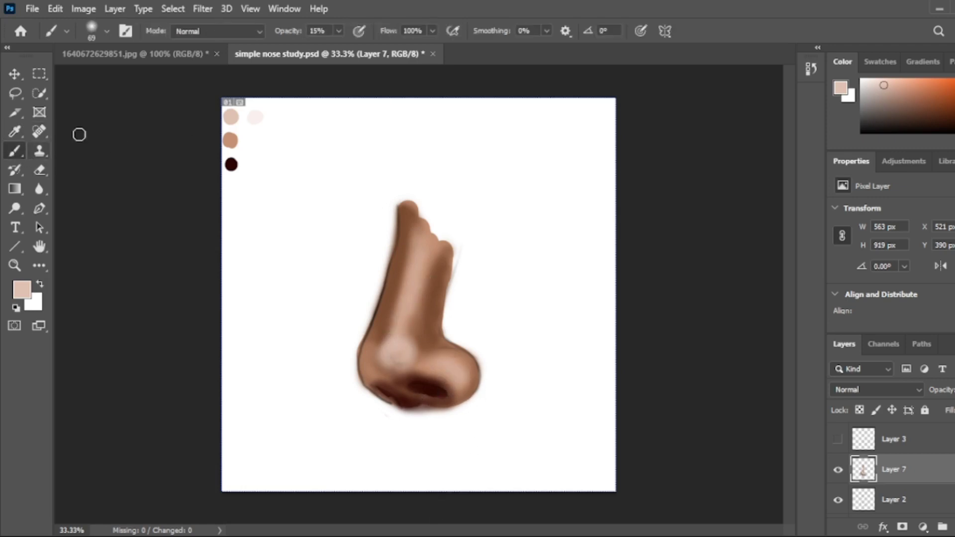
- Blend the medium skin tone over the near side of the bridge and outward past the wing to suggest the cheek
alt+click(230, 141)
mouse_move(445, 297)
mouse_down()
mouse_move(450, 319)
mouse_move(451, 271)
mouse_move(445, 333)
mouse_move(450, 306)
mouse_move(448, 329)
mouse_move(460, 339)
mouse_move(457, 255)
mouse_up()
mouse_move(450, 330)
mouse_down()
mouse_move(466, 292)
mouse_move(460, 341)
mouse_move(469, 317)
mouse_move(458, 304)
mouse_move(487, 322)
mouse_move(451, 319)
mouse_move(457, 289)
mouse_move(469, 350)
mouse_move(482, 342)
mouse_move(469, 268)
mouse_move(442, 273)
mouse_move(437, 322)
mouse_move(445, 246)
mouse_move(435, 290)
mouse_move(440, 262)
mouse_up()
mouse_move(458, 344)
mouse_down()
mouse_move(463, 305)
mouse_move(448, 326)
mouse_move(490, 364)
mouse_move(478, 350)
mouse_move(480, 396)
mouse_move(481, 352)
mouse_move(471, 401)
mouse_move(479, 388)
mouse_move(452, 407)
mouse_move(424, 404)
mouse_up()
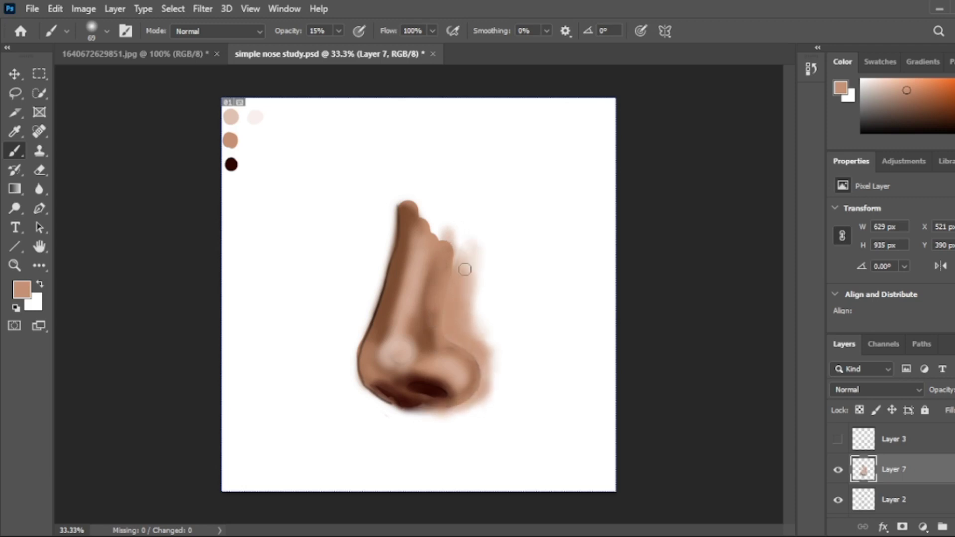
- Clean up the nose's outer contour with the 53 px eraser at 100% opacity on Layers 7, 2, 6 and 5
click(43, 167)
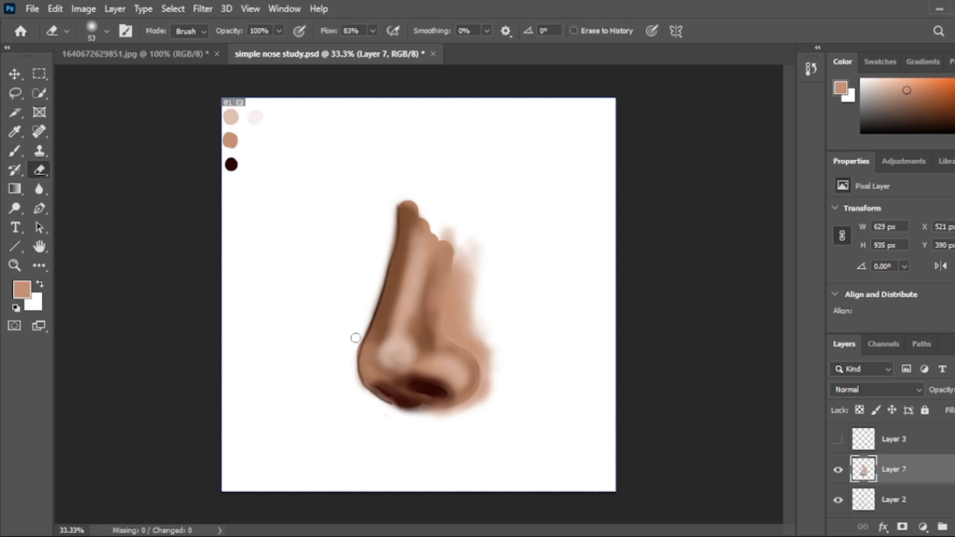
click(907, 497)
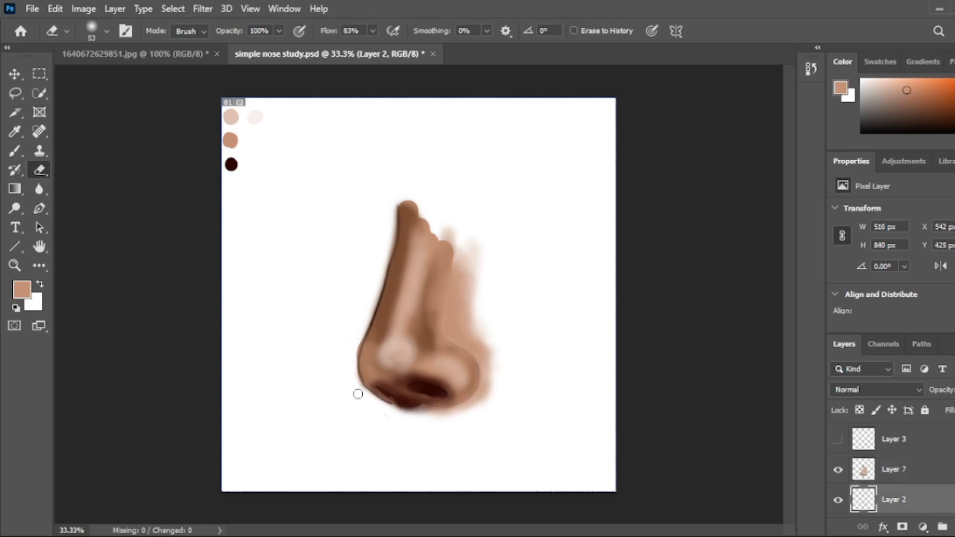
scroll(930, 481, down, 2)
click(929, 481)
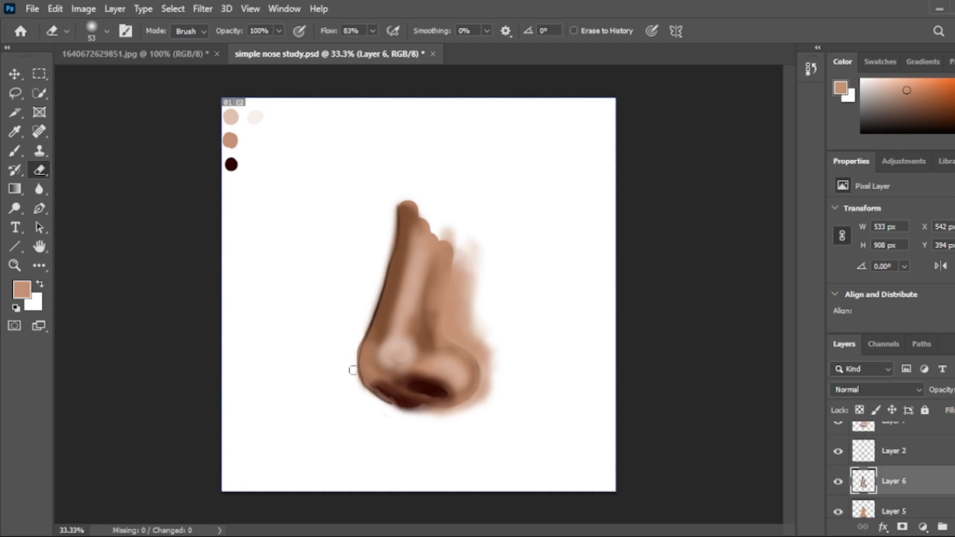
click(889, 512)
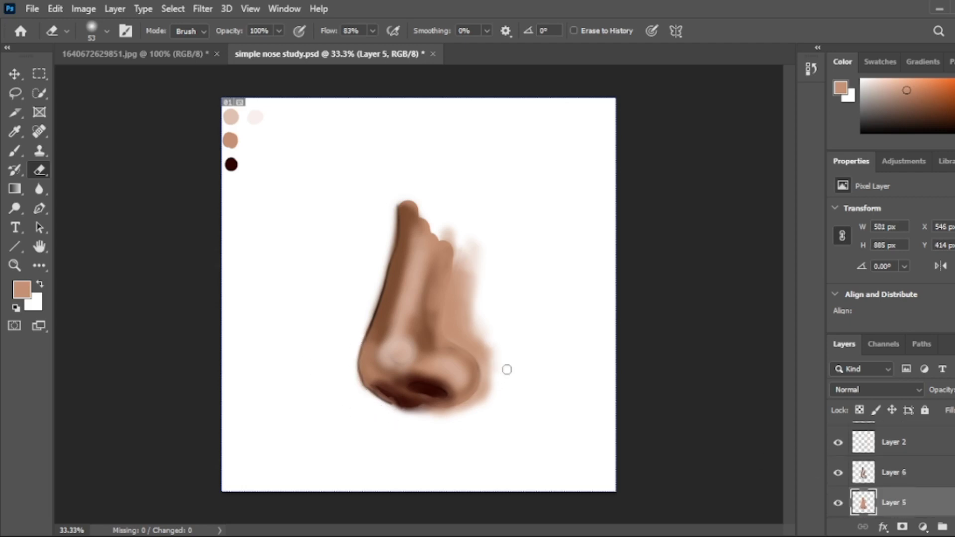
scroll(918, 446, up, 1)
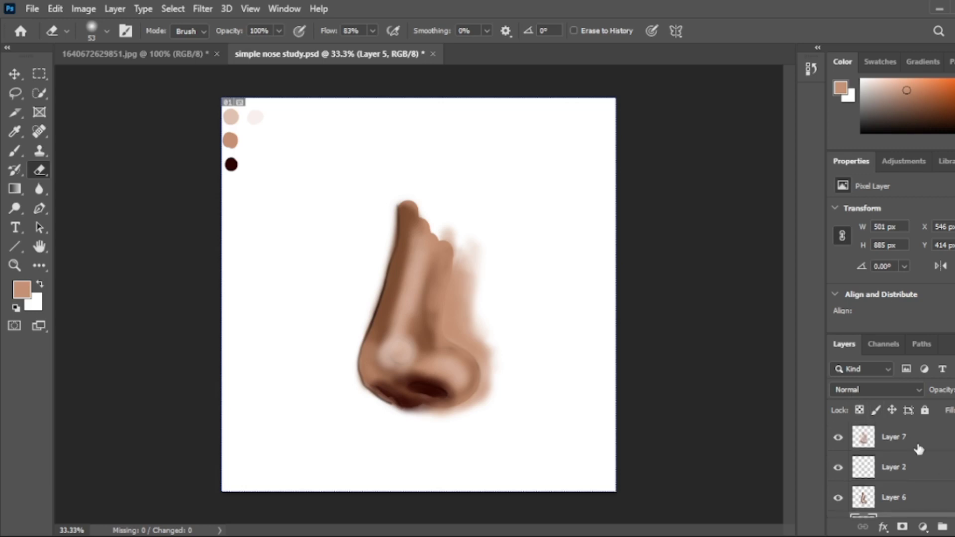
- On Layer 7, add a thin rim light along the far edge of the nose with the palest pink swatch and a 28 px brush
click(916, 435)
click(15, 151)
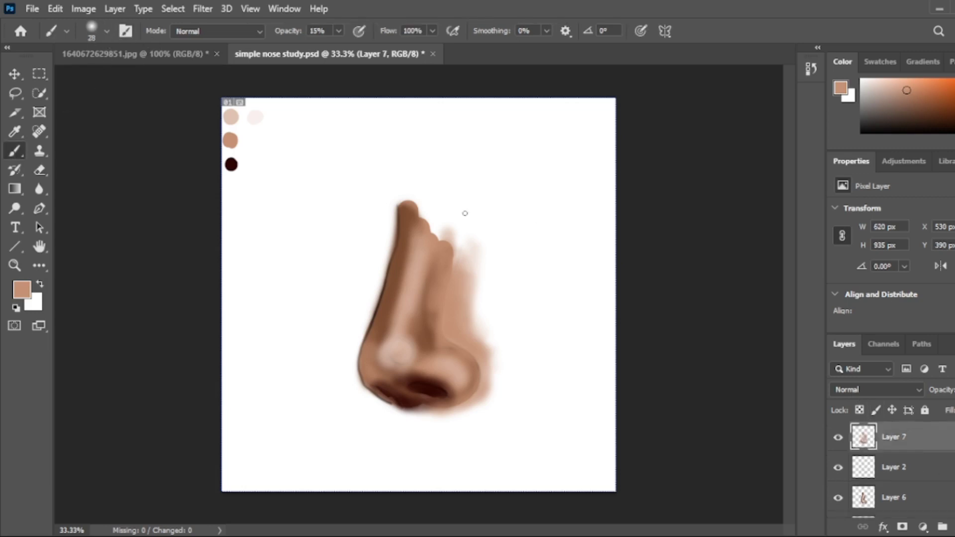
alt+click(255, 117)
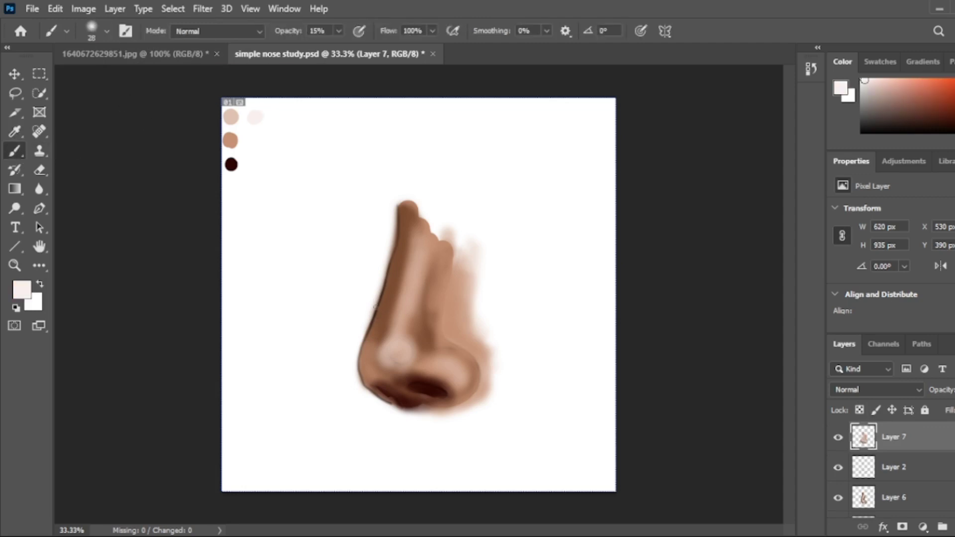
drag(375, 316, 360, 379)
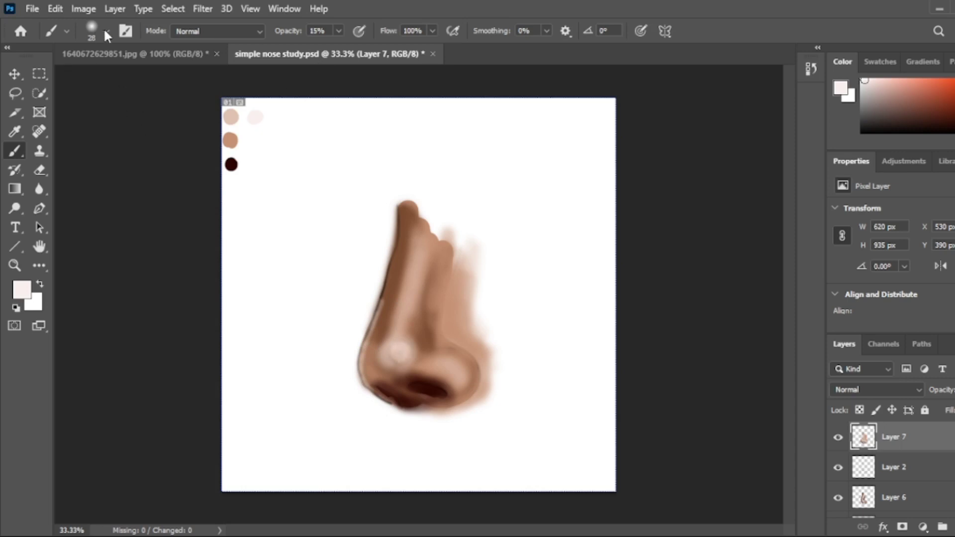
- Try to brighten the tip highlight with the palest pink swatch and a larger 84 px brush
click(40, 170)
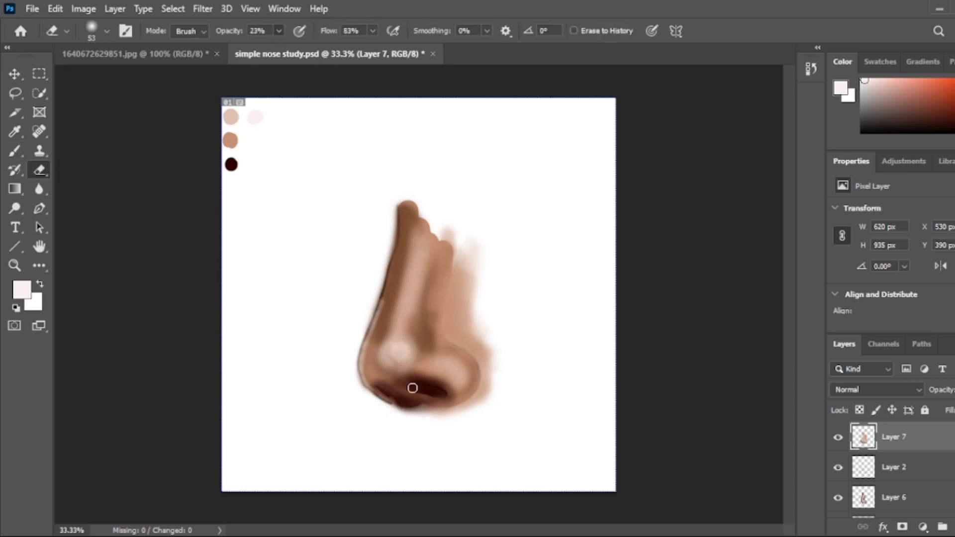
key(b)
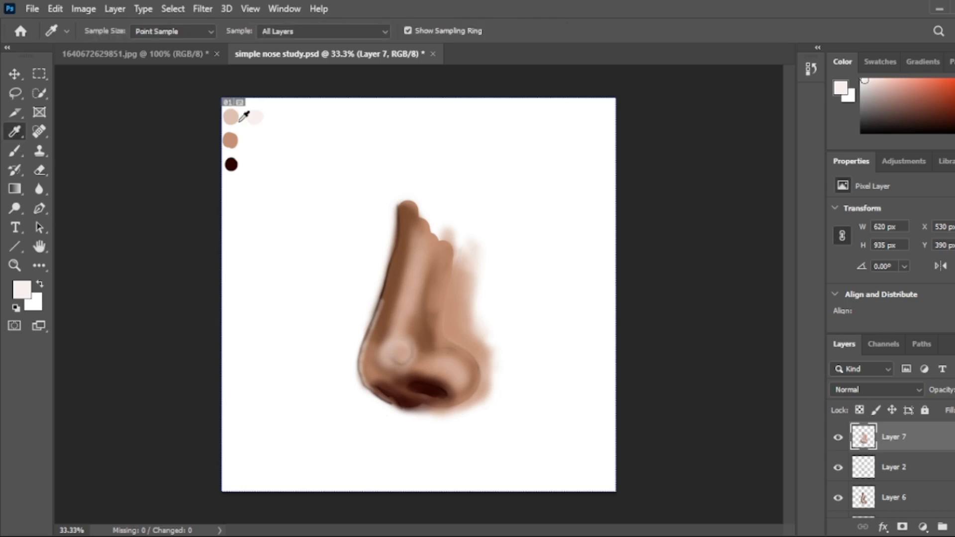
alt+click(233, 119)
alt+click(254, 116)
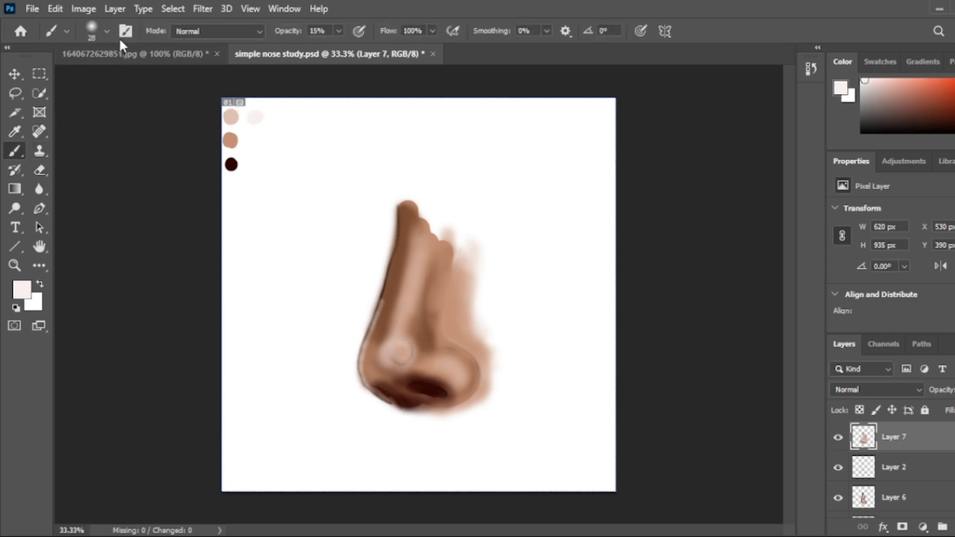
drag(405, 352, 395, 354)
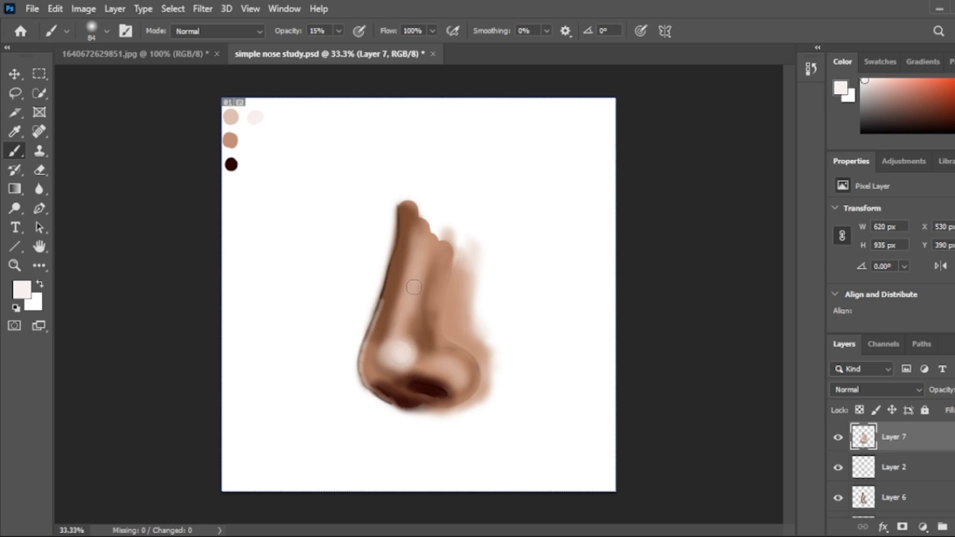
- Undo the latest pale pink highlight strokes on the nose
key(ctrl+z)
key(ctrl+z)
key(ctrl+z)
key(ctrl+z)
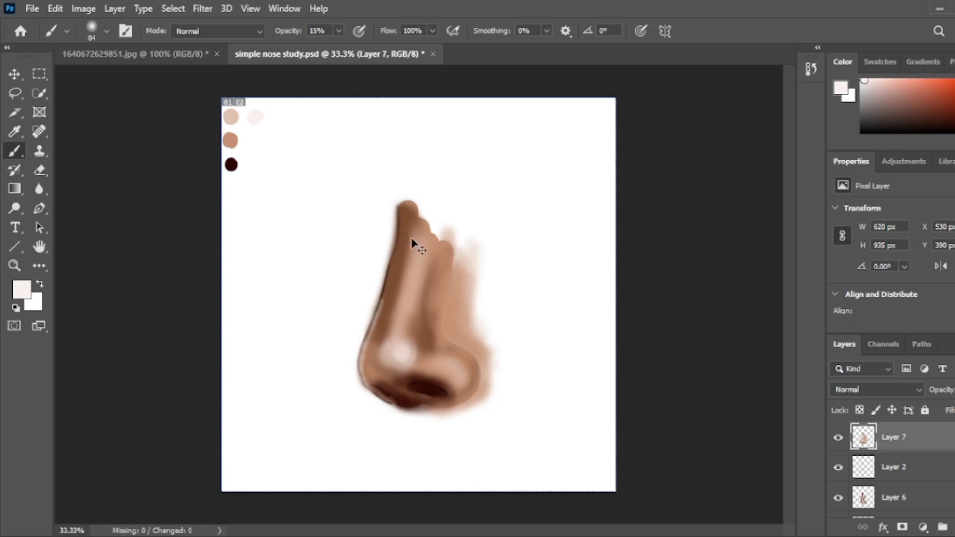
key(ctrl+z)
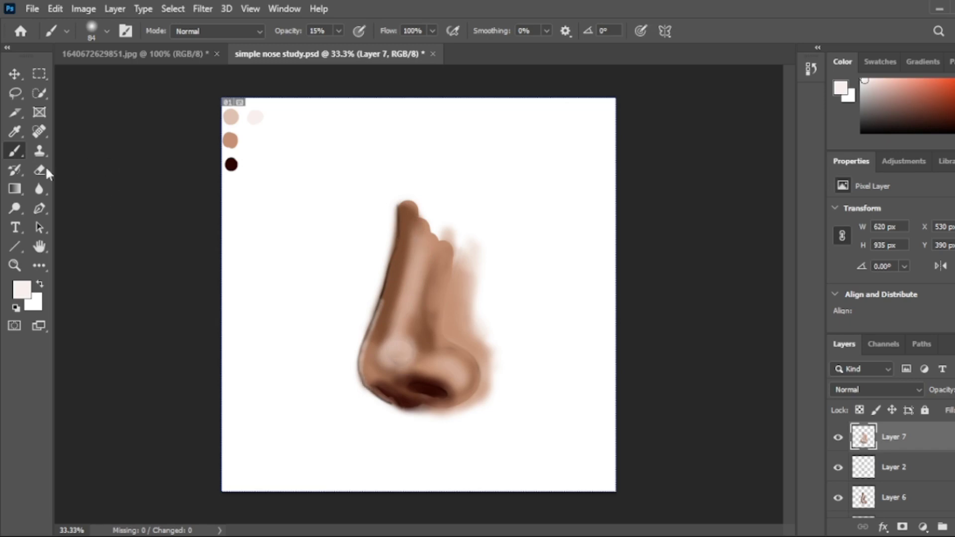
- Soften the edge of the tip highlight with brown sampled just below it, using the 84 px brush at 15% opacity
click(15, 131)
click(394, 367)
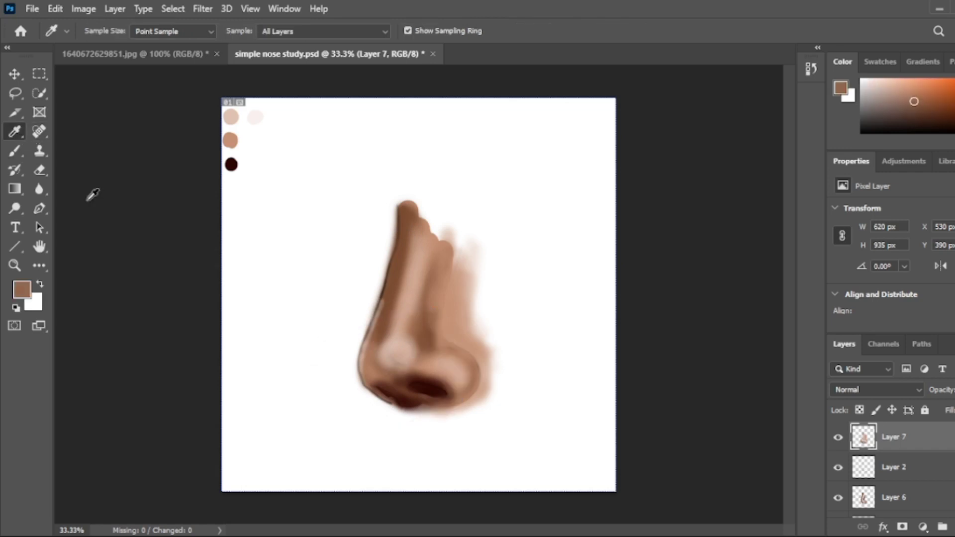
key(b)
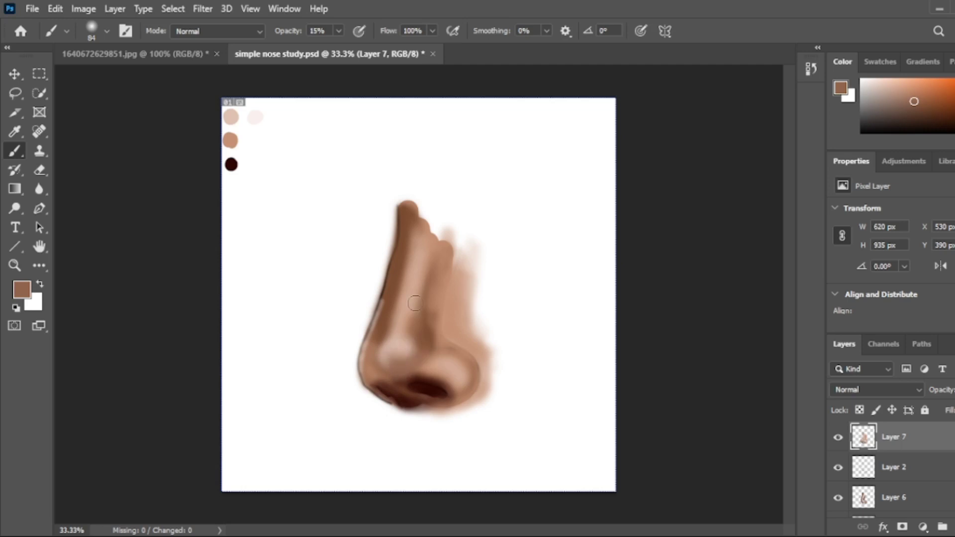
- Merge the angled nose's layers, Layer 7, Layer 2, Layer 6 and Layer 5, into a single layer
key(ctrl+s)
key(ctrl+e)
key(ctrl+e)
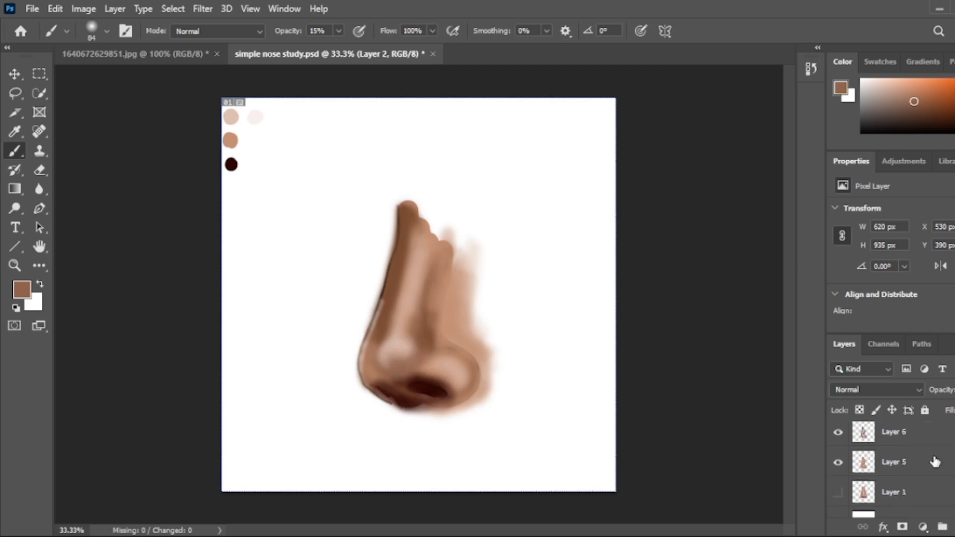
key(ctrl+e)
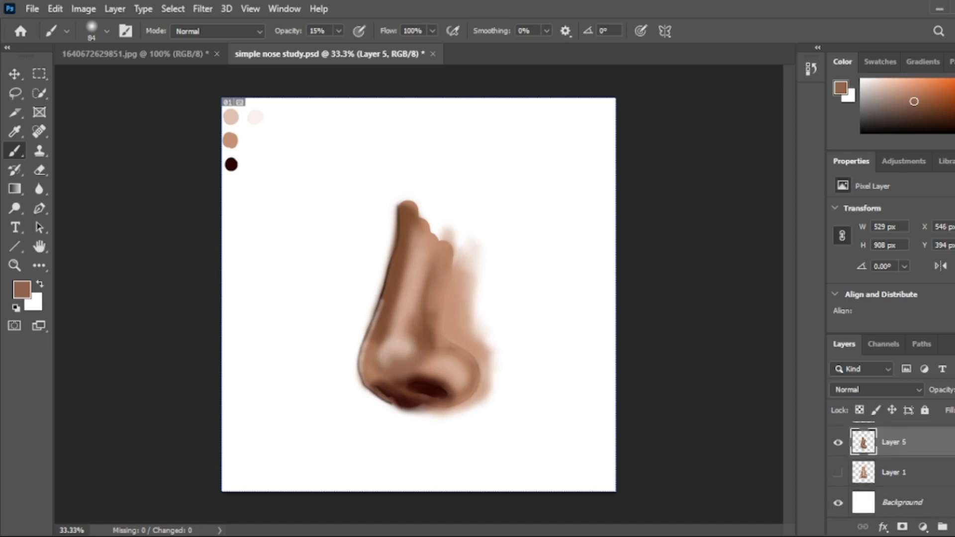
key(ctrl+z)
key(ctrl+z)
key(ctrl+e)
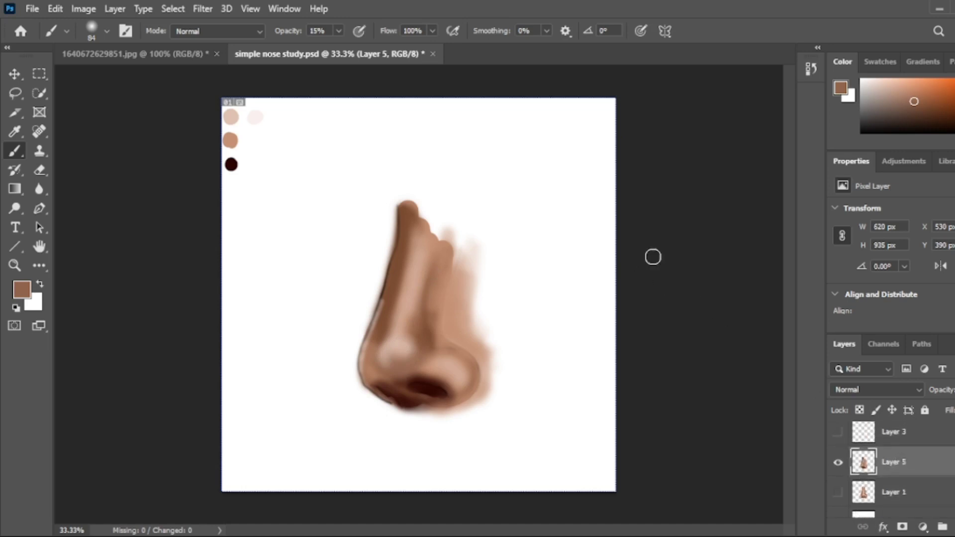
- Rename the merged nose layer to Layer 2
double_click(894, 462)
click(917, 461)
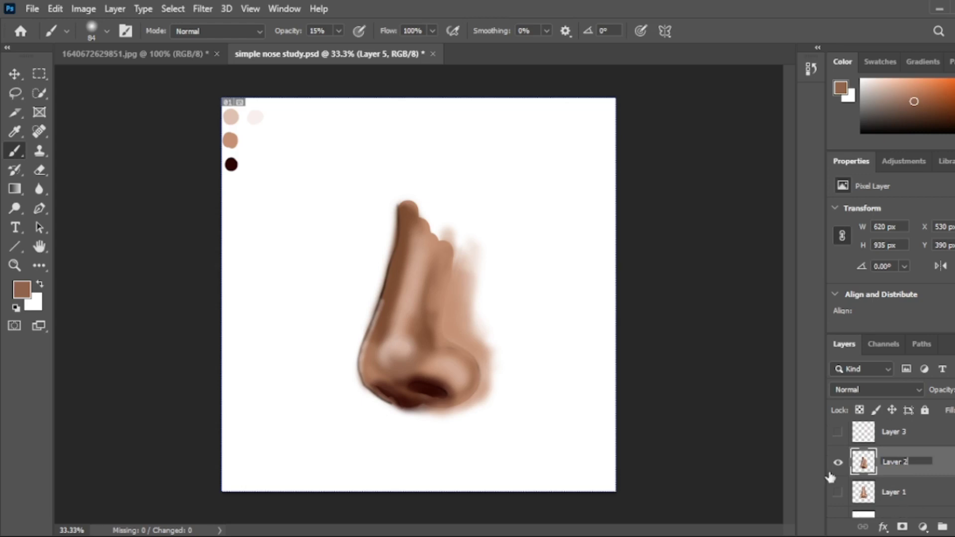
key(Return)
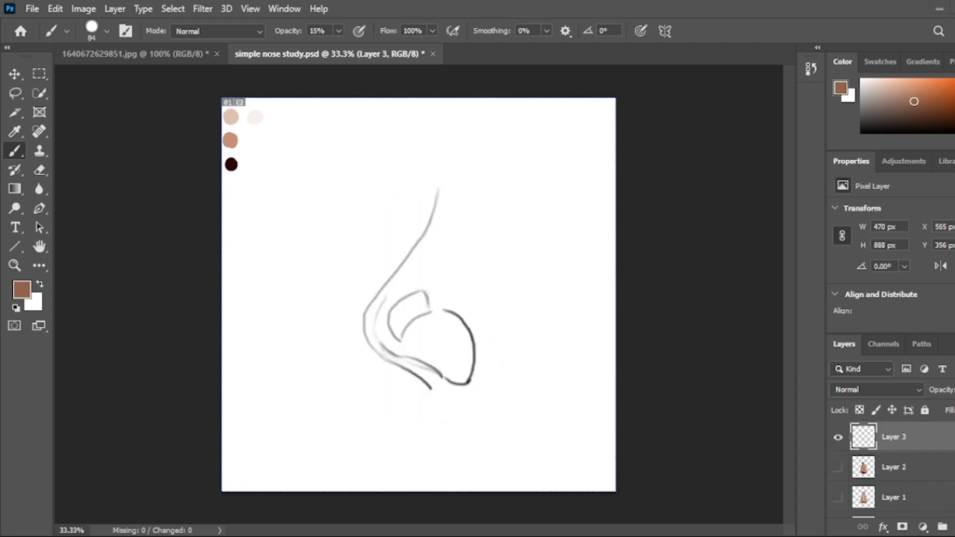
- Add a new layer beneath the side-view nose sketch on Layer 3 and dab a faint test stroke at the bridge's top
click(914, 467)
click(954, 526)
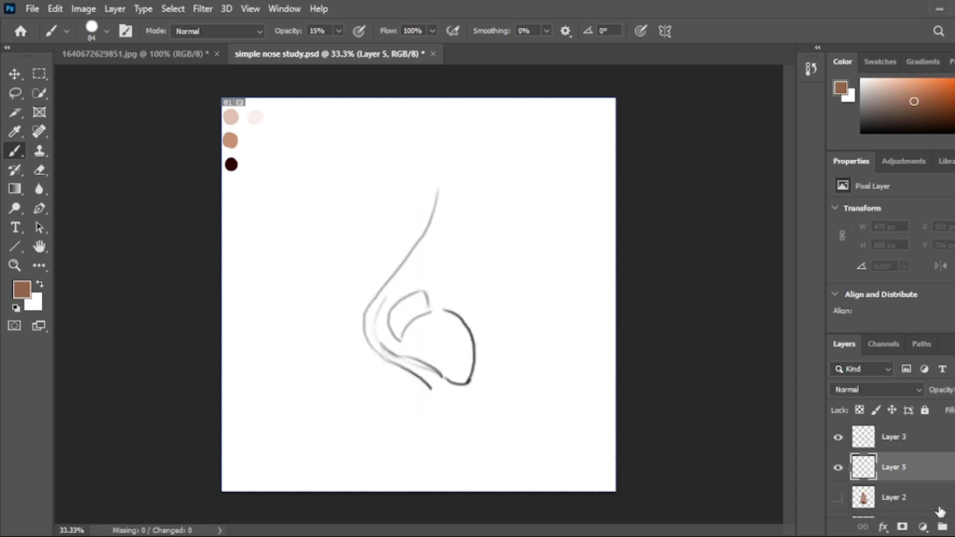
drag(444, 193, 444, 219)
- Fill the side-view nose with the tan swatch at 100% opacity, and paint the nostril in the darkest swatch with a 20 px brush
key(i)
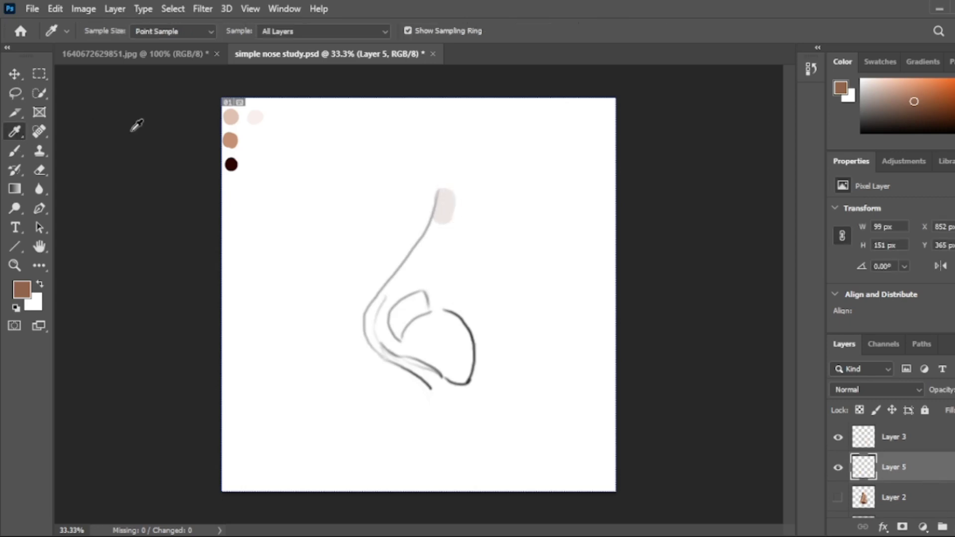
click(231, 164)
key(b)
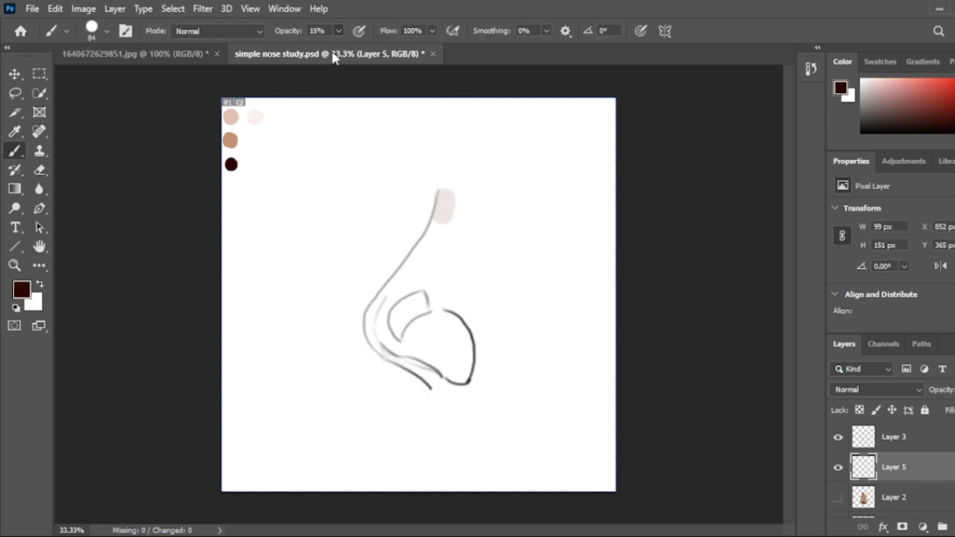
key(i)
click(231, 141)
key(b)
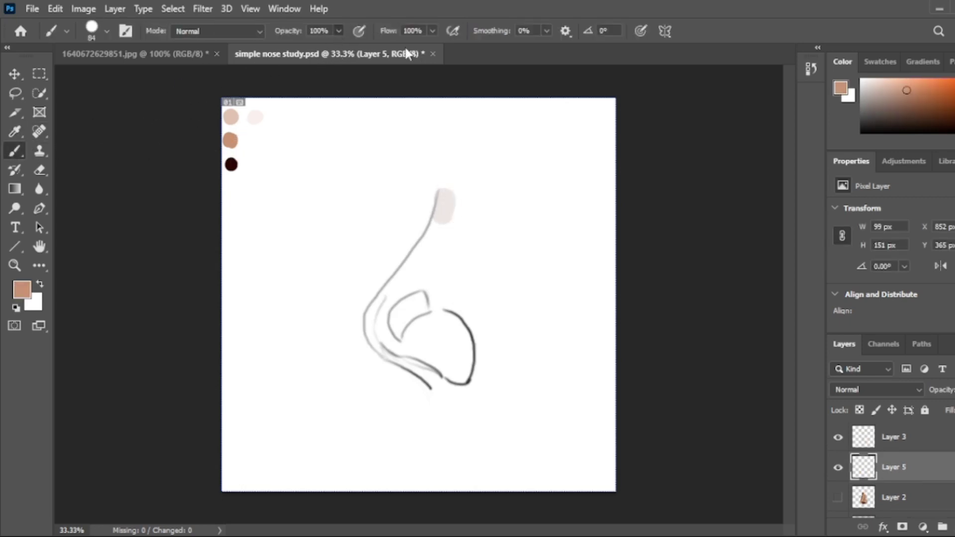
mouse_move(444, 196)
mouse_down()
mouse_move(432, 236)
mouse_move(372, 327)
mouse_move(440, 386)
mouse_up()
mouse_move(406, 292)
mouse_down()
mouse_move(447, 367)
mouse_move(450, 331)
mouse_move(464, 328)
mouse_move(452, 387)
mouse_up()
mouse_move(449, 193)
mouse_down()
mouse_move(439, 309)
mouse_move(419, 317)
mouse_move(411, 281)
mouse_up()
alt+click(231, 164)
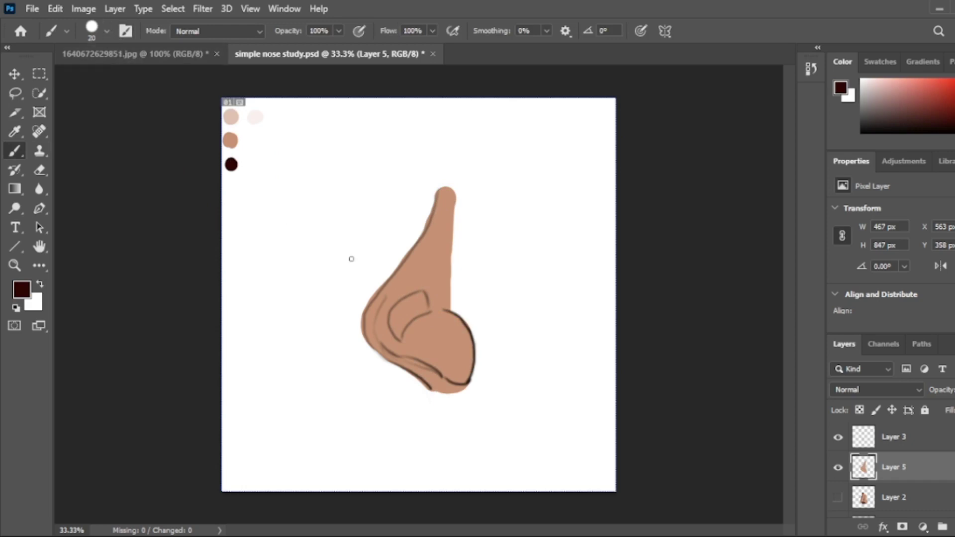
drag(404, 361, 426, 368)
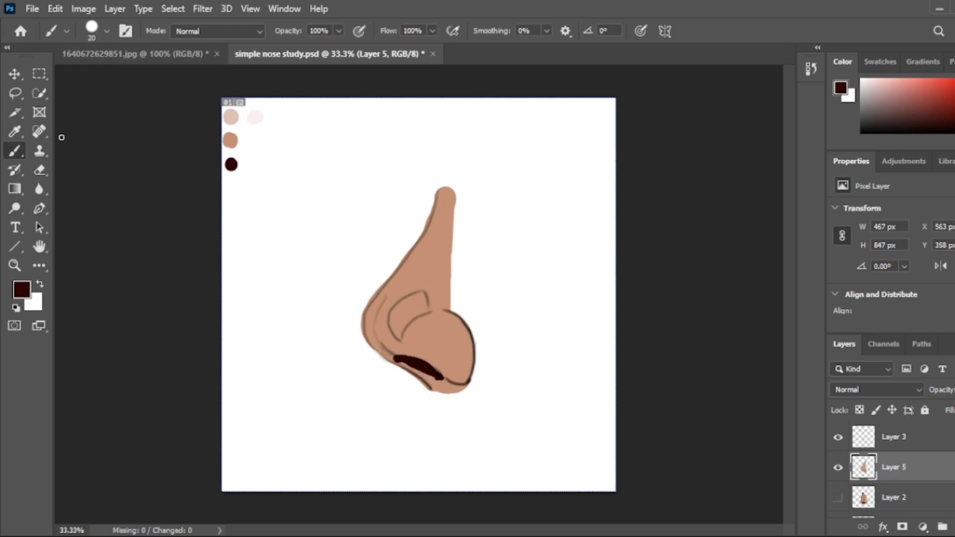
- Mix a darker brown from the sampled tan swatch and add a new layer above the sketch on Layer 3
key(i)
click(232, 144)
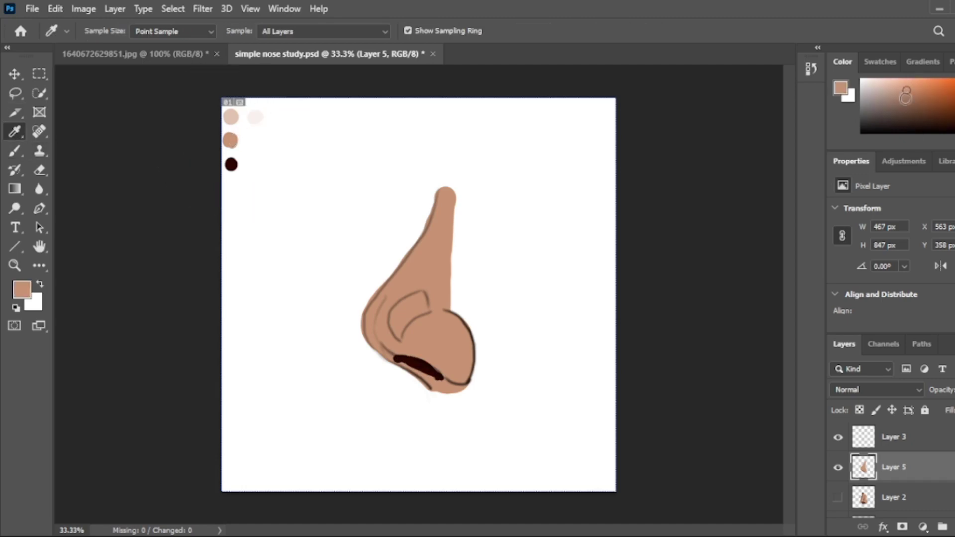
drag(906, 98, 930, 110)
click(937, 438)
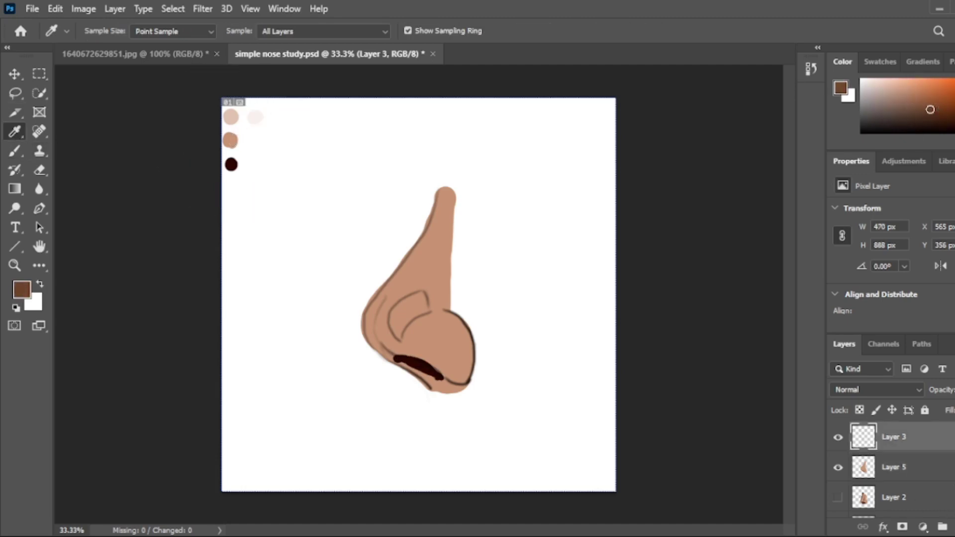
key(ctrl+shift+alt+n)
key(b)
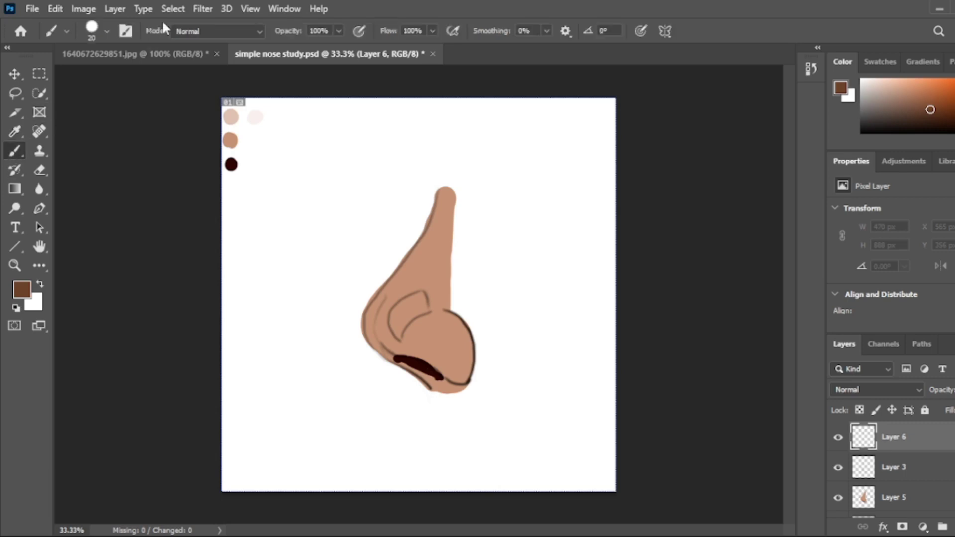
- Shade the bridge, tip edge and nostril wing contour in brown with a soft 67 px brush at 55% opacity
click(310, 162)
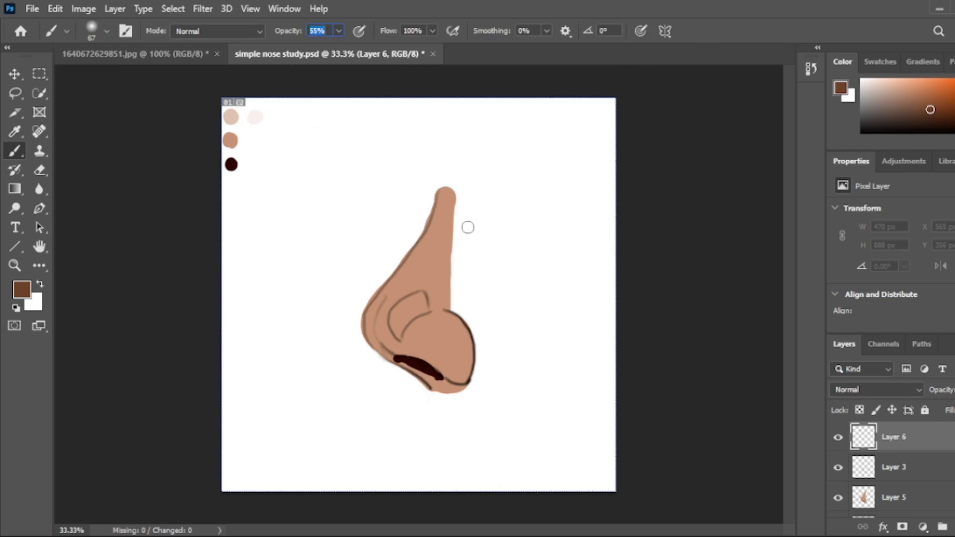
mouse_move(444, 194)
mouse_down()
mouse_move(427, 238)
mouse_move(384, 313)
mouse_up()
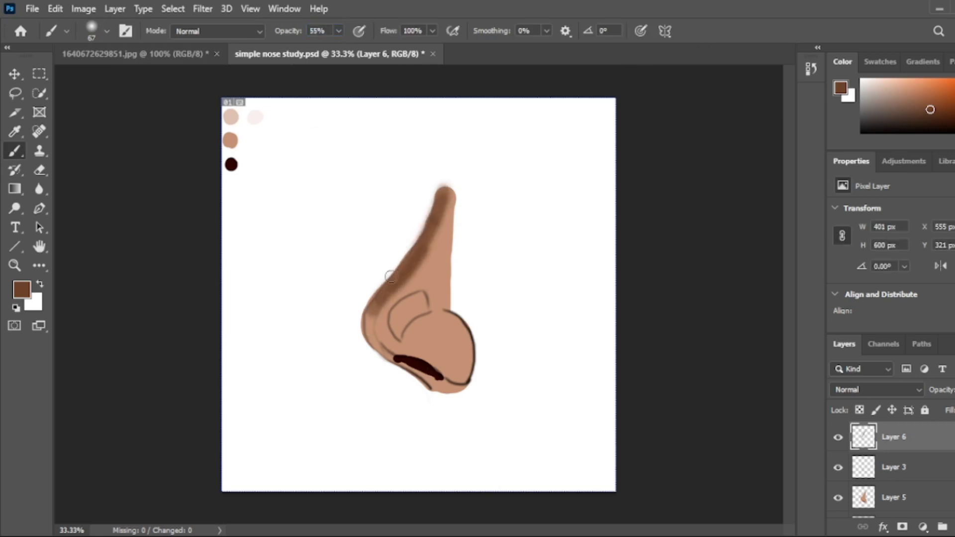
mouse_move(390, 277)
mouse_down()
mouse_move(391, 357)
mouse_move(378, 308)
mouse_move(423, 251)
mouse_move(442, 193)
mouse_move(421, 241)
mouse_move(430, 220)
mouse_move(435, 296)
mouse_move(443, 213)
mouse_move(409, 273)
mouse_move(448, 213)
mouse_move(442, 205)
mouse_move(444, 311)
mouse_move(429, 305)
mouse_move(410, 351)
mouse_move(433, 325)
mouse_up()
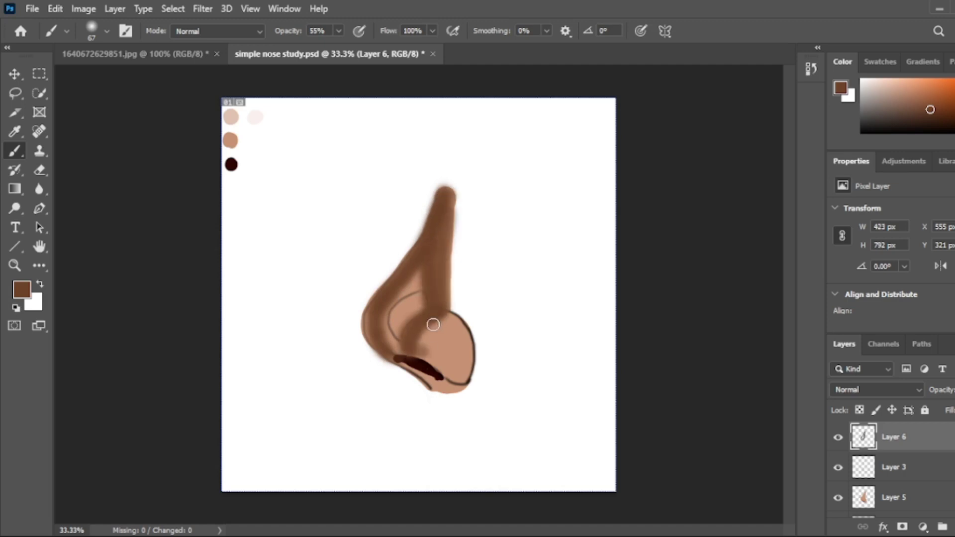
mouse_move(379, 337)
mouse_down()
mouse_move(449, 375)
mouse_move(447, 316)
mouse_move(467, 341)
mouse_move(456, 374)
mouse_up()
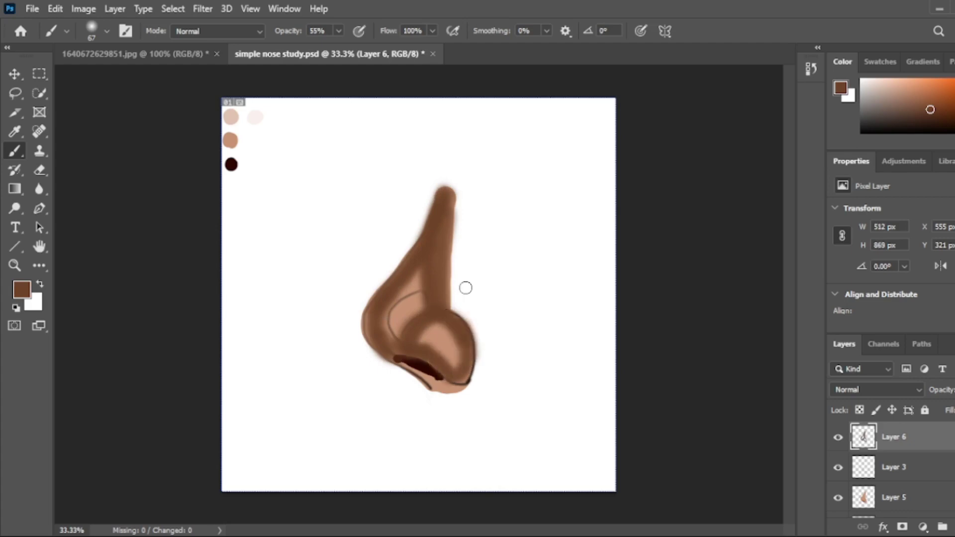
drag(404, 286, 396, 317)
- Blend the brown shading into the bridge, tip and nostril wing using the tan swatch at 24% brush opacity
alt+click(230, 140)
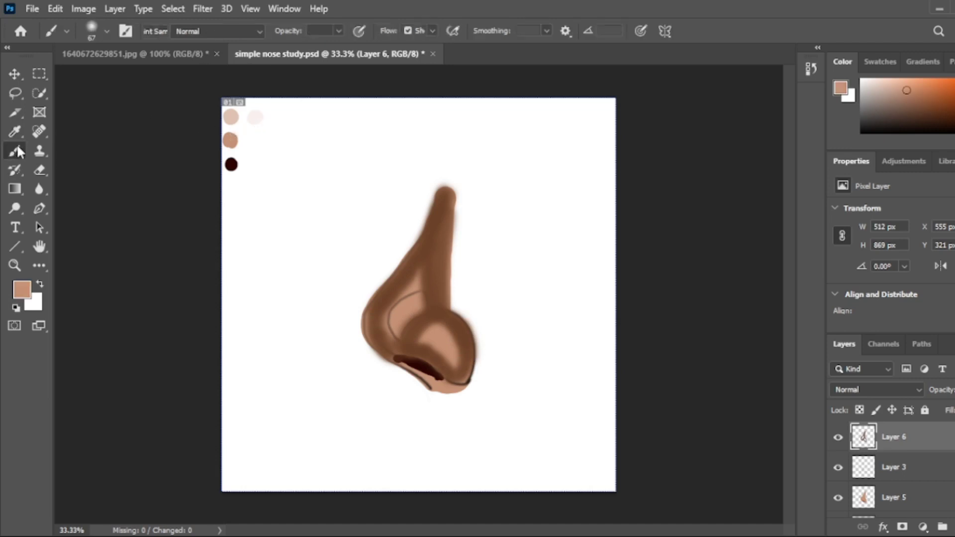
drag(437, 232, 400, 286)
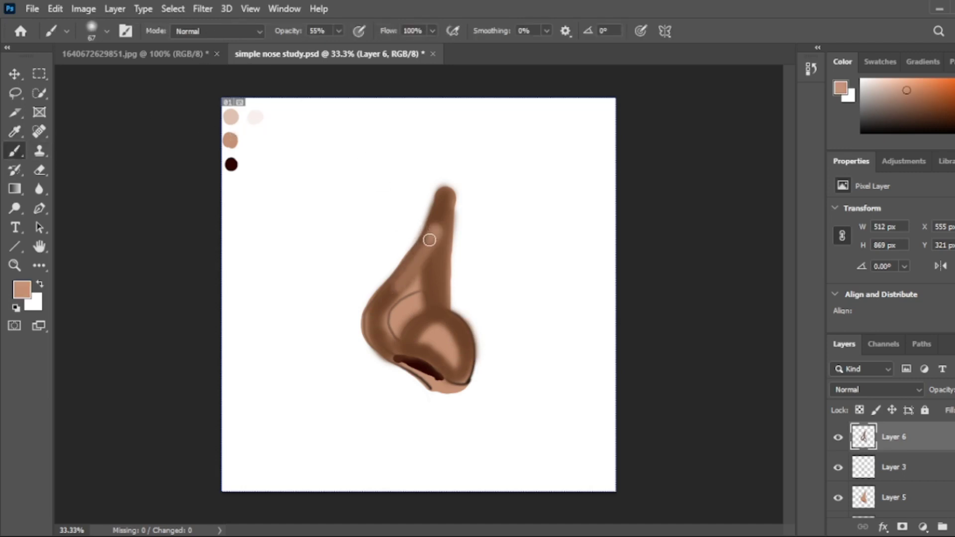
key(ctrl+z)
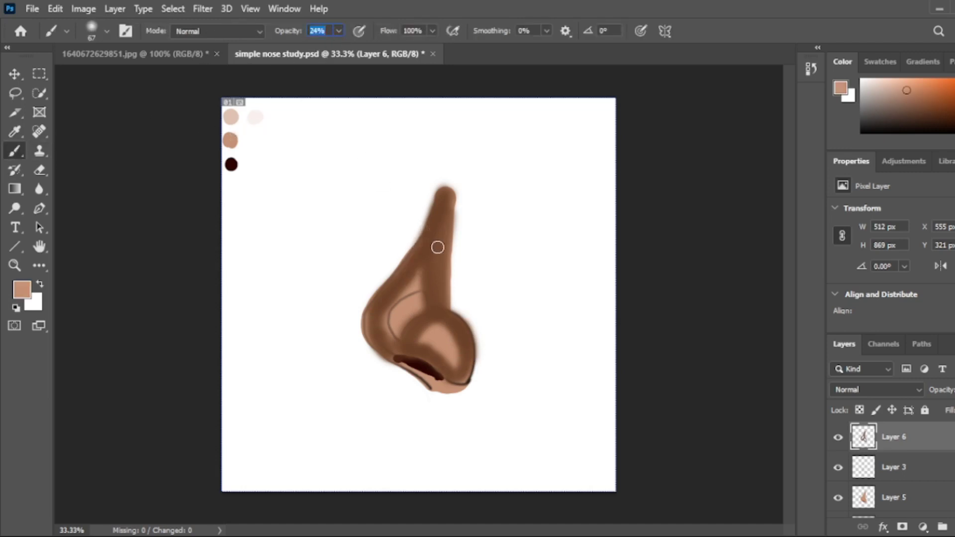
mouse_move(437, 248)
mouse_down()
mouse_move(379, 319)
mouse_move(424, 300)
mouse_move(438, 220)
mouse_move(381, 337)
mouse_move(405, 316)
mouse_move(408, 327)
mouse_move(401, 308)
mouse_move(392, 339)
mouse_move(446, 343)
mouse_move(449, 334)
mouse_move(447, 360)
mouse_move(461, 353)
mouse_move(454, 341)
mouse_move(462, 370)
mouse_move(461, 343)
mouse_move(438, 319)
mouse_move(441, 373)
mouse_move(421, 345)
mouse_move(453, 374)
mouse_up()
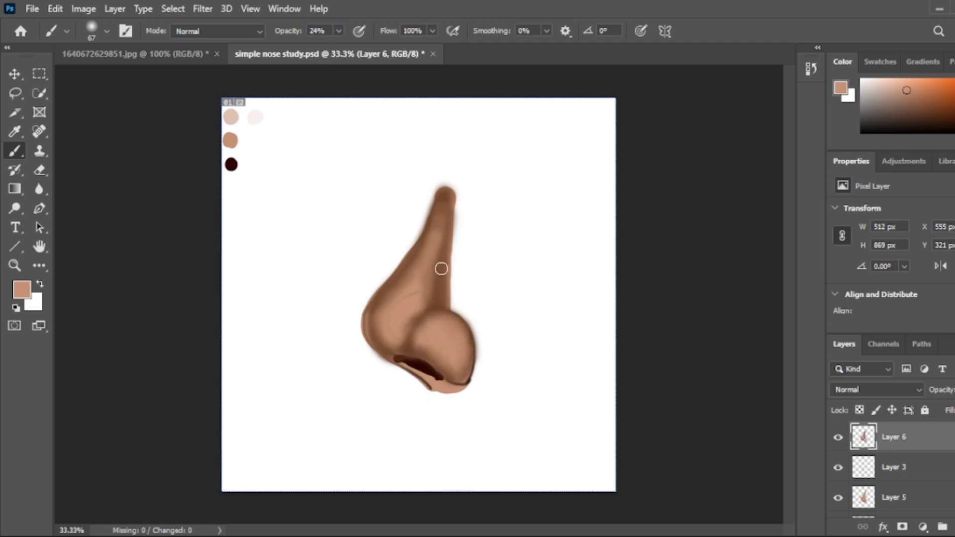
- Deepen the nostril and underside with dark brown sampled from the nostril, and soften the crease above the wing with the tan swatch
alt+click(424, 365)
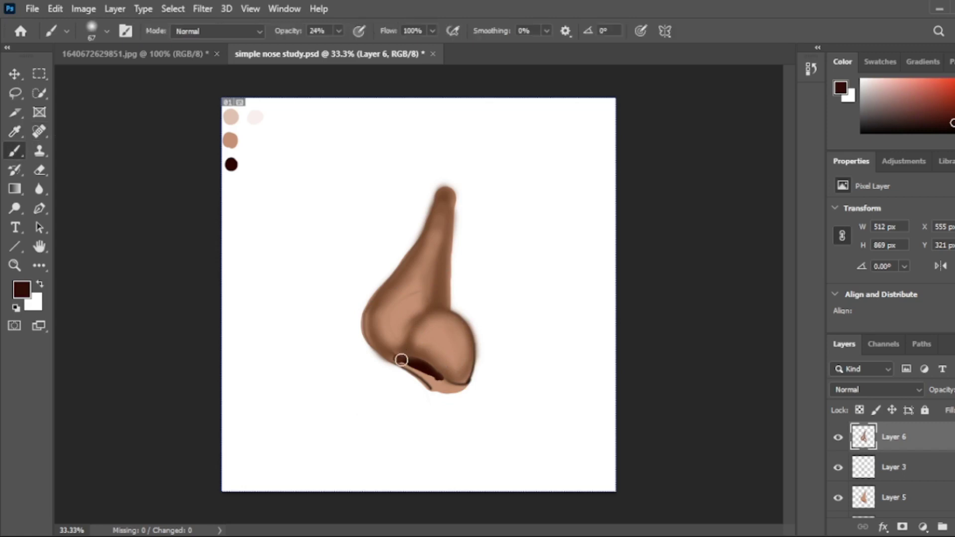
mouse_move(402, 360)
mouse_down()
mouse_move(437, 373)
mouse_move(394, 355)
mouse_move(428, 381)
mouse_move(409, 362)
mouse_move(455, 385)
mouse_move(445, 377)
mouse_move(466, 381)
mouse_move(458, 385)
mouse_move(476, 375)
mouse_move(461, 391)
mouse_up()
alt+click(238, 138)
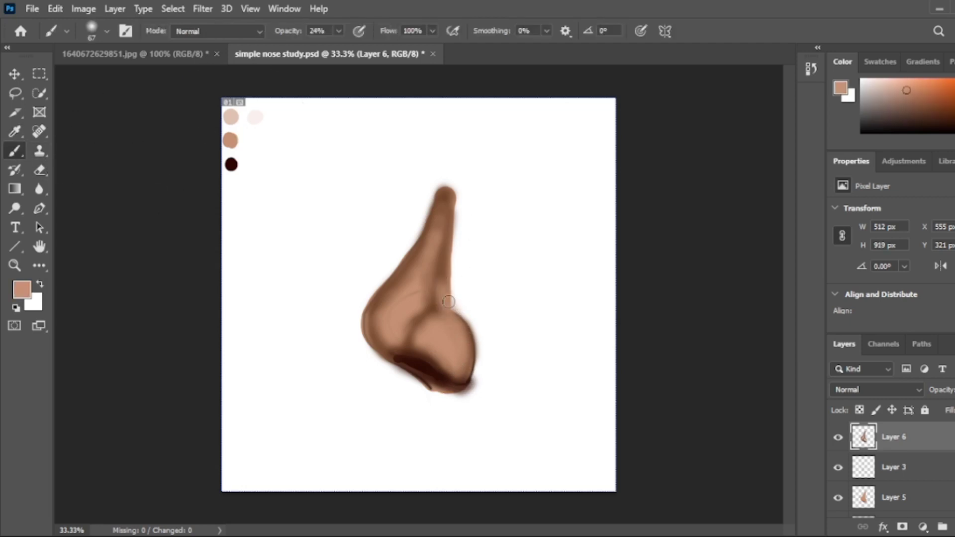
drag(448, 301, 450, 304)
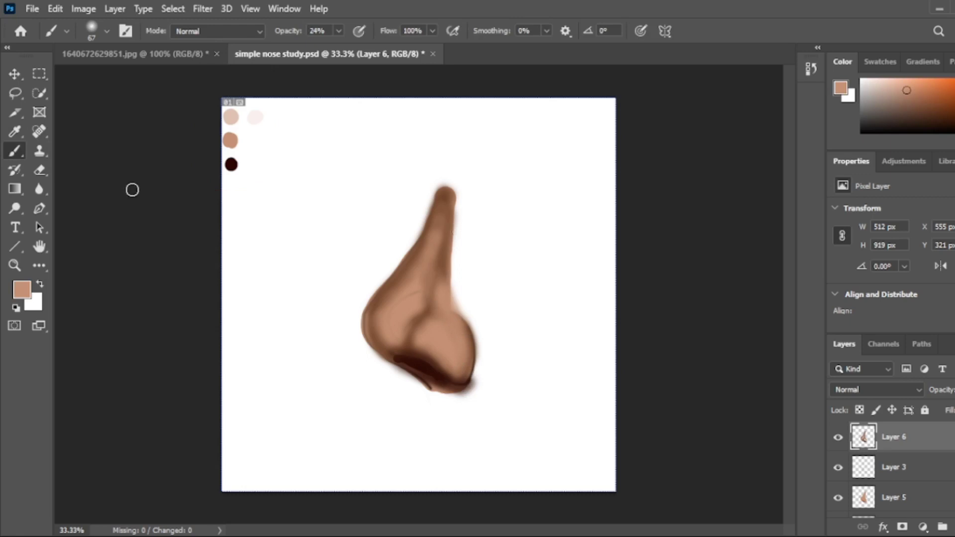
- Smooth the bridge shading with tan, and cover the sketch line under the nostril using a 56 px brush
click(39, 169)
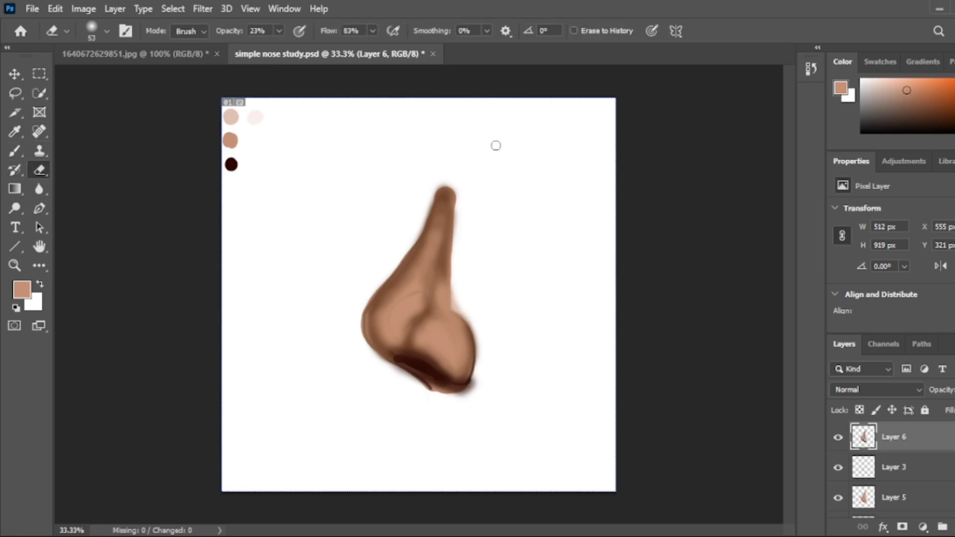
key(b)
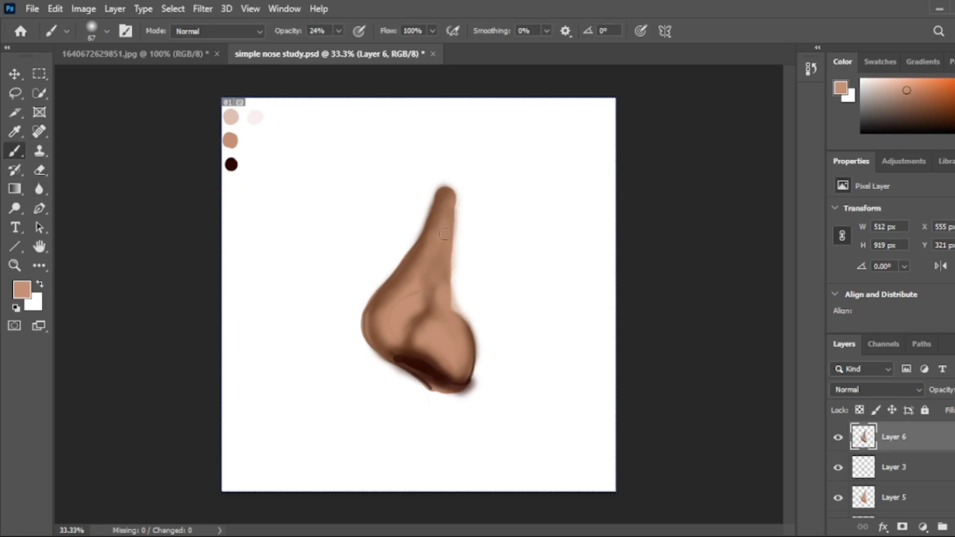
mouse_move(445, 233)
mouse_down()
mouse_move(441, 217)
mouse_move(414, 277)
mouse_up()
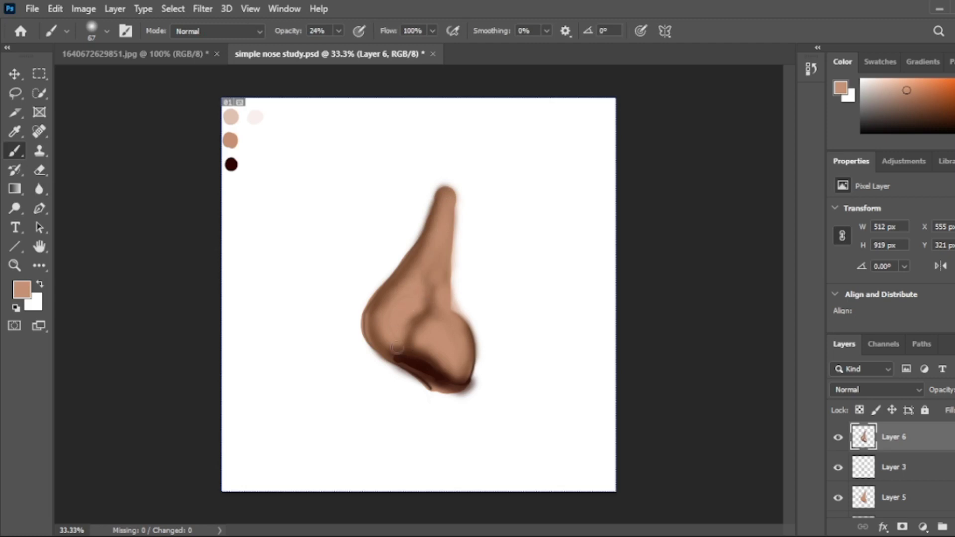
click(106, 33)
drag(101, 64, 93, 59)
key(e)
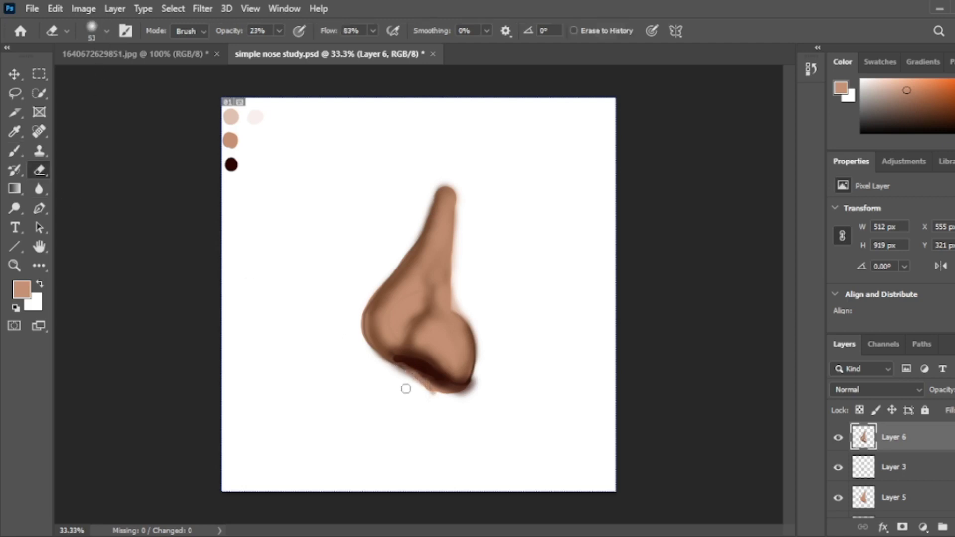
- Paint soft highlights on the nose tip, side and nostril wing with the light pinkish-beige swatch at 24% opacity
click(14, 151)
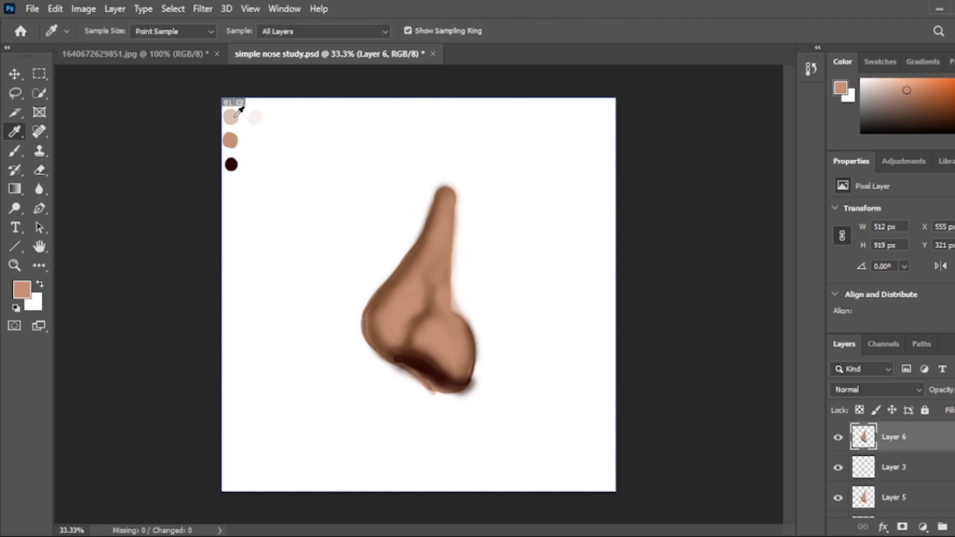
alt+click(230, 118)
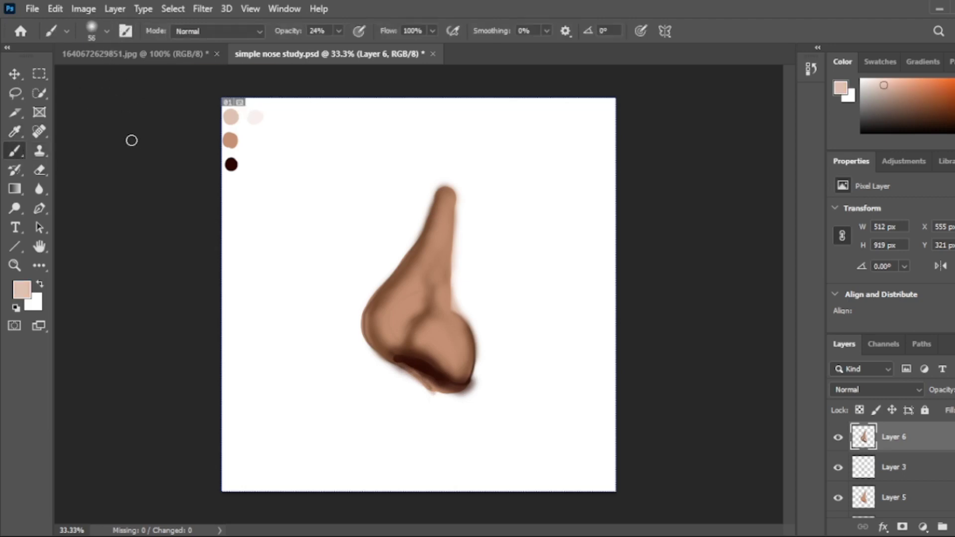
mouse_move(372, 311)
mouse_down()
mouse_move(370, 341)
mouse_move(376, 318)
mouse_up()
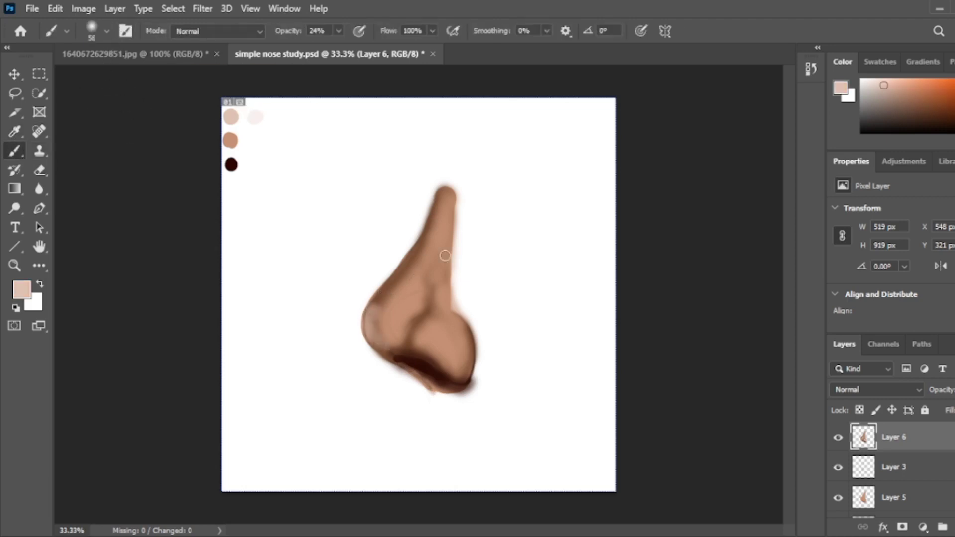
mouse_move(421, 295)
mouse_down()
mouse_move(399, 326)
mouse_move(416, 289)
mouse_move(400, 333)
mouse_move(419, 285)
mouse_up()
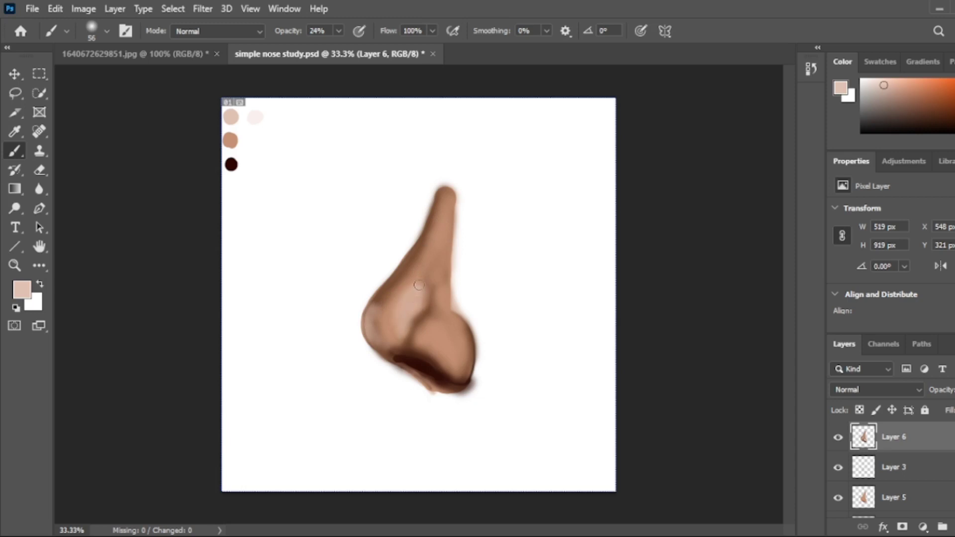
drag(435, 345, 459, 366)
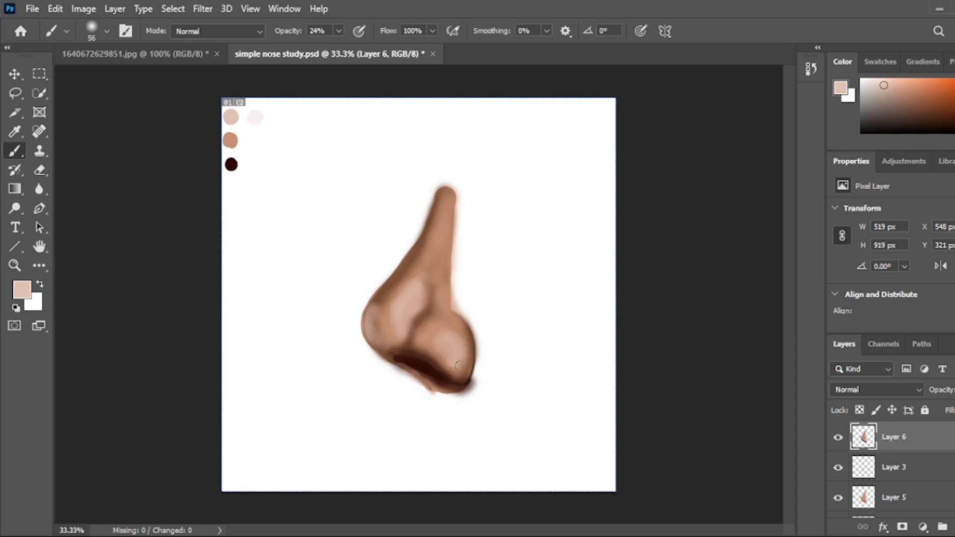
mouse_move(453, 329)
mouse_down()
mouse_move(459, 375)
mouse_move(435, 342)
mouse_up()
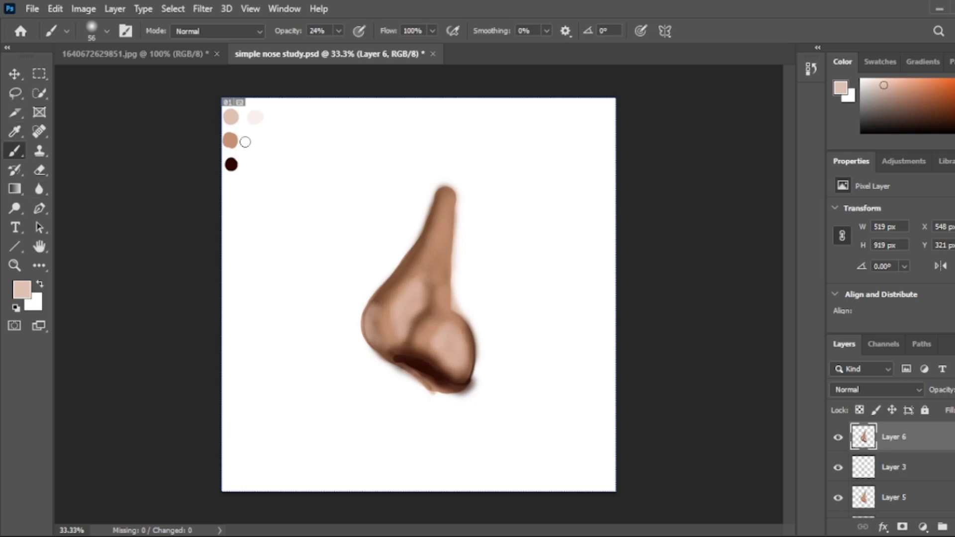
- Soften the tip highlight with tan, and reinforce the bridge contour, wing crease and lower nostril rim with brown sampled from the bridge edge
alt+click(231, 141)
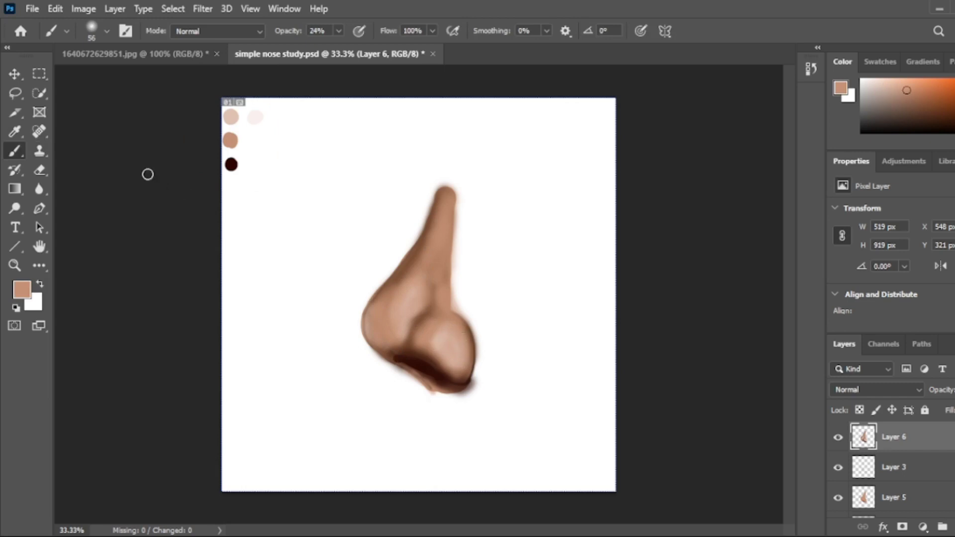
alt+click(411, 261)
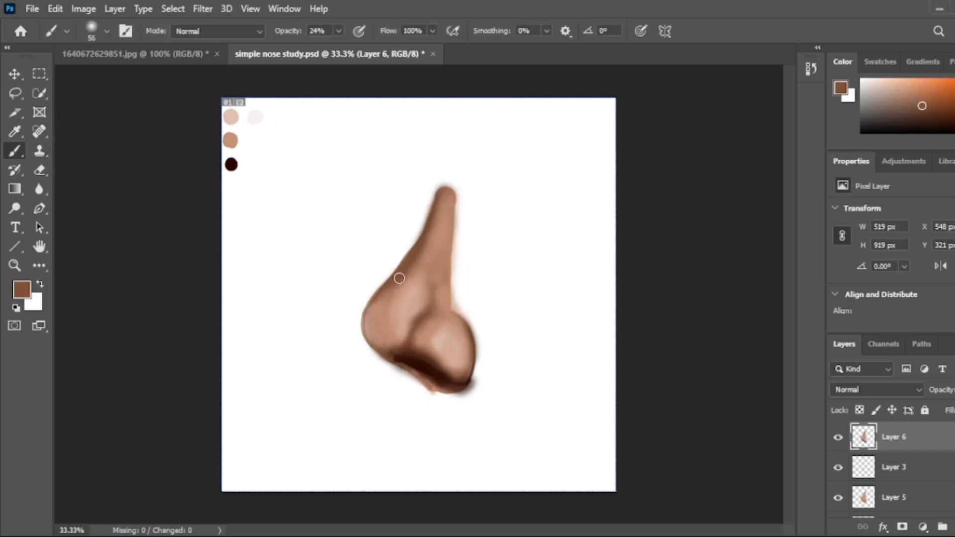
drag(398, 278, 371, 333)
drag(428, 315, 460, 326)
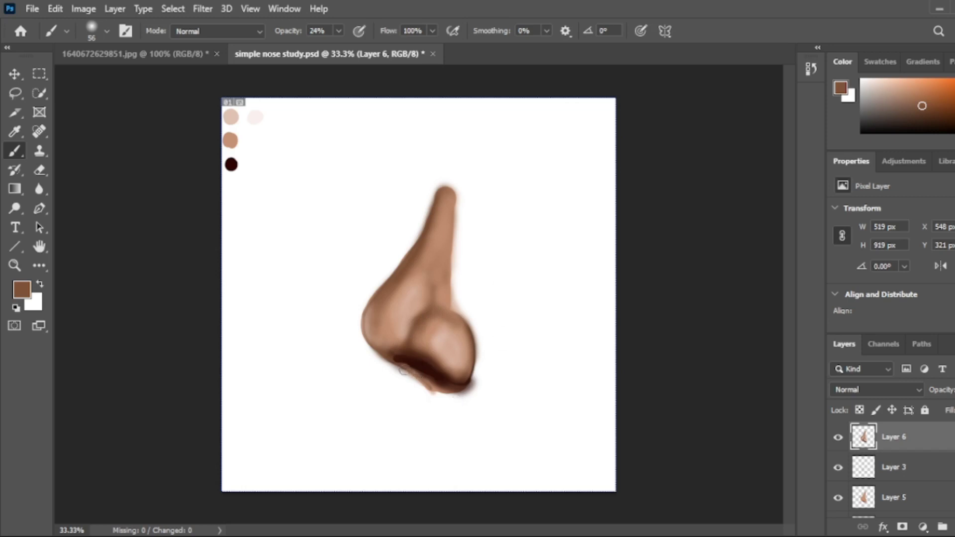
mouse_move(403, 370)
mouse_down()
mouse_move(436, 383)
mouse_move(414, 369)
mouse_move(426, 384)
mouse_up()
click(15, 131)
click(14, 151)
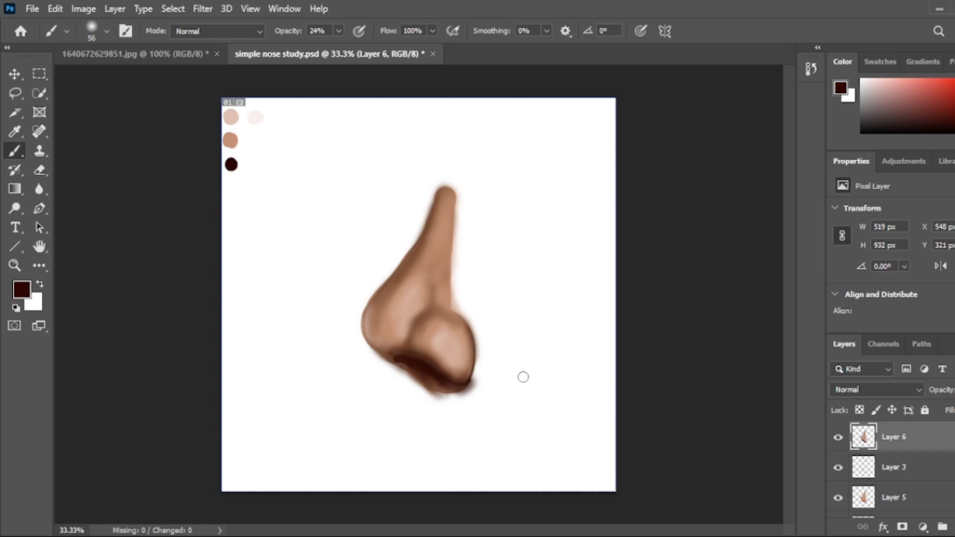
- Merge the side-view nose's shading, sketch and base colour layers into a single layer
key(ctrl+e)
key(ctrl+e)
- Rename the merged side-view nose layer to Layer 3 and save the document
double_click(895, 438)
click(913, 435)
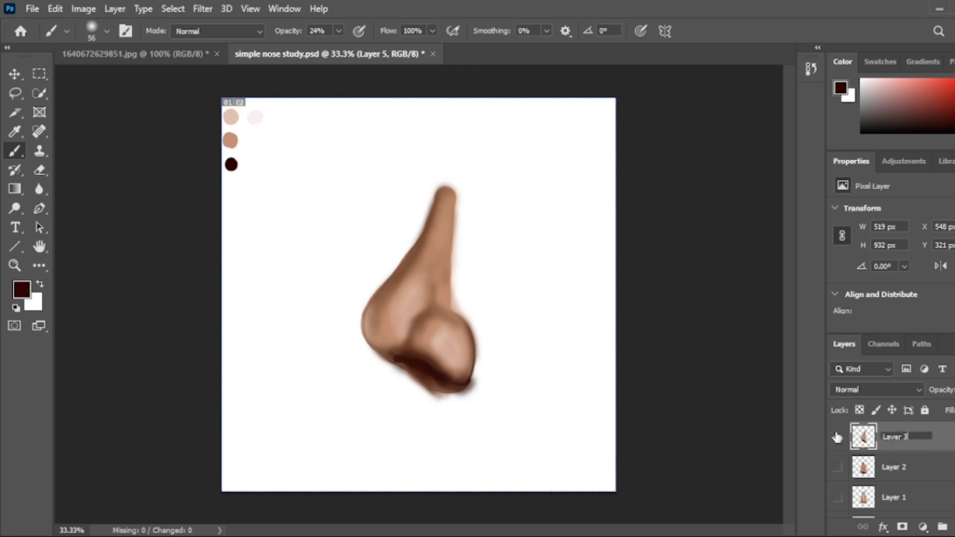
key(Return)
key(ctrl+s)
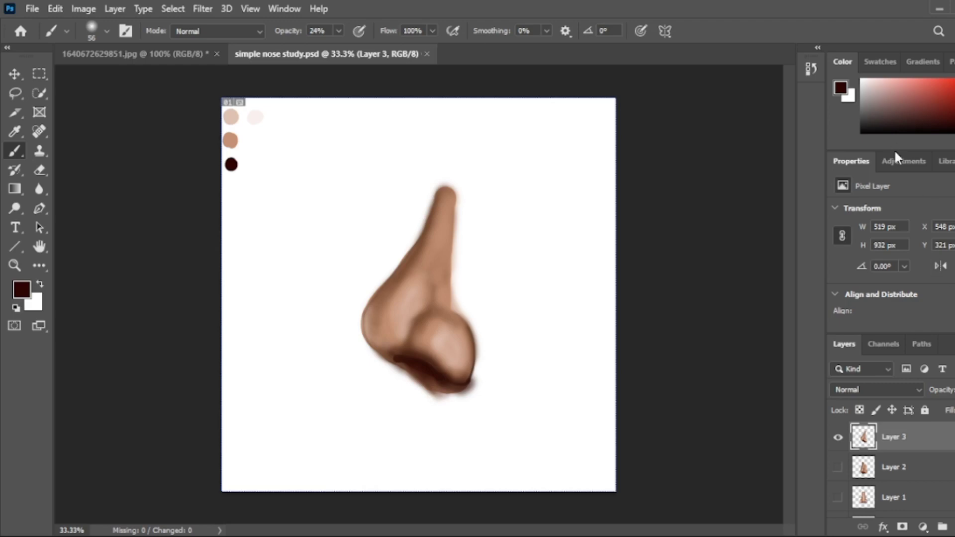